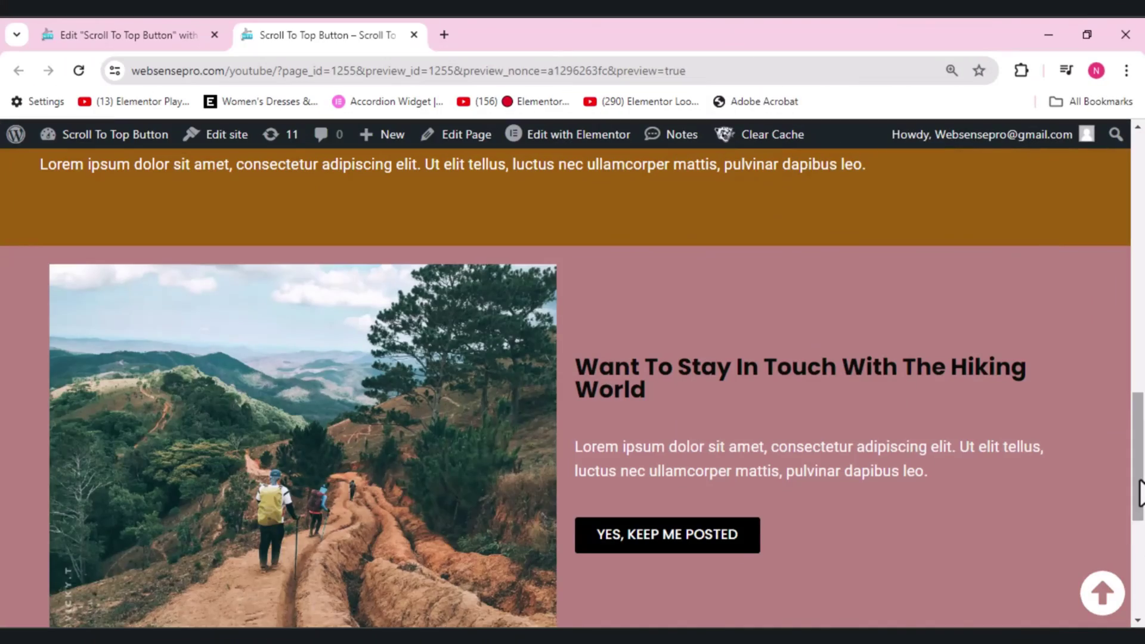
Scroll down the hiking page preview and click the round up-arrow to check it returns to top
{"action": "scroll", "coordinate": [1138, 527], "scroll_direction": "down", "scroll_amount": 2}
{"action": "scroll", "coordinate": [1138, 527], "scroll_direction": "down", "scroll_amount": 3}
{"action": "left_click", "coordinate": [1102, 594]}
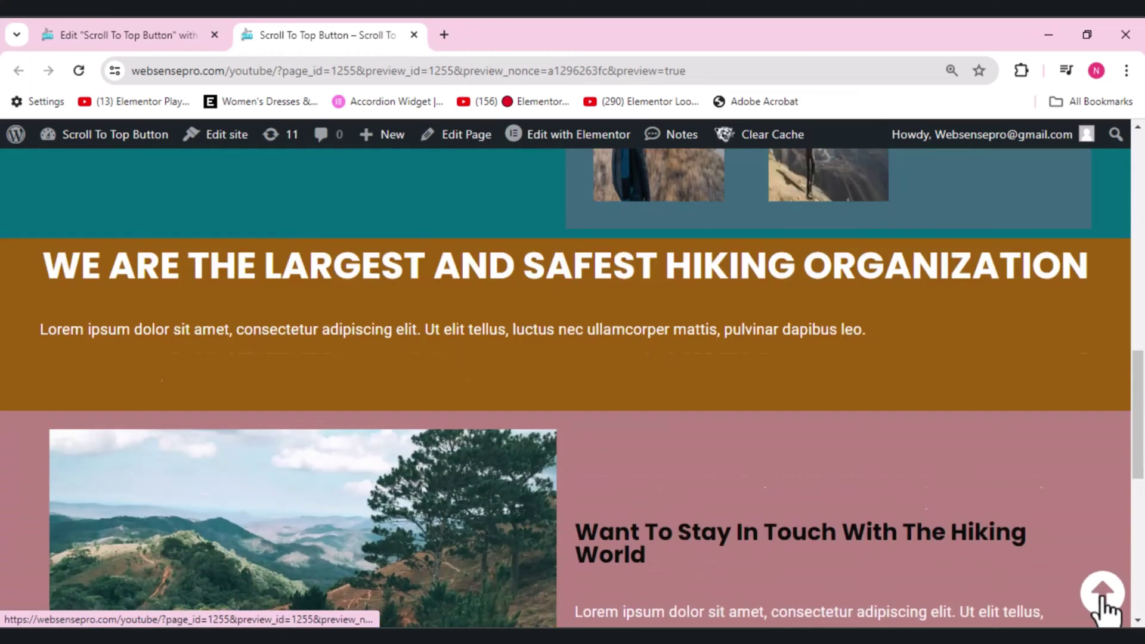
{"action": "scroll", "coordinate": [1138, 238], "scroll_direction": "down", "scroll_amount": 5}
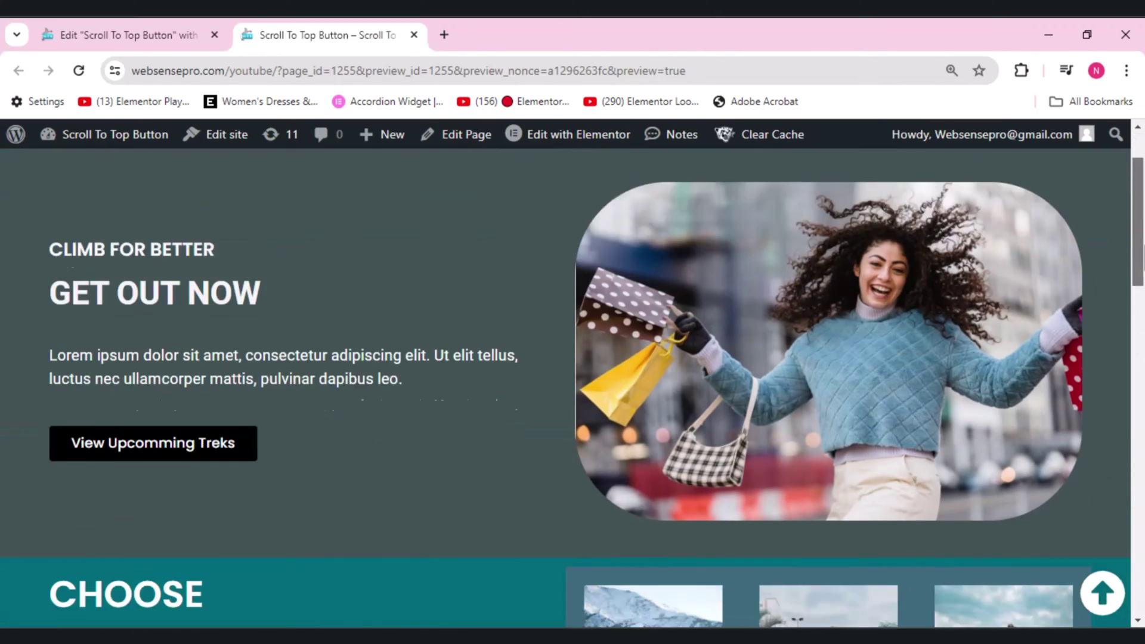
{"action": "scroll", "coordinate": [1139, 537], "scroll_direction": "down", "scroll_amount": 3}
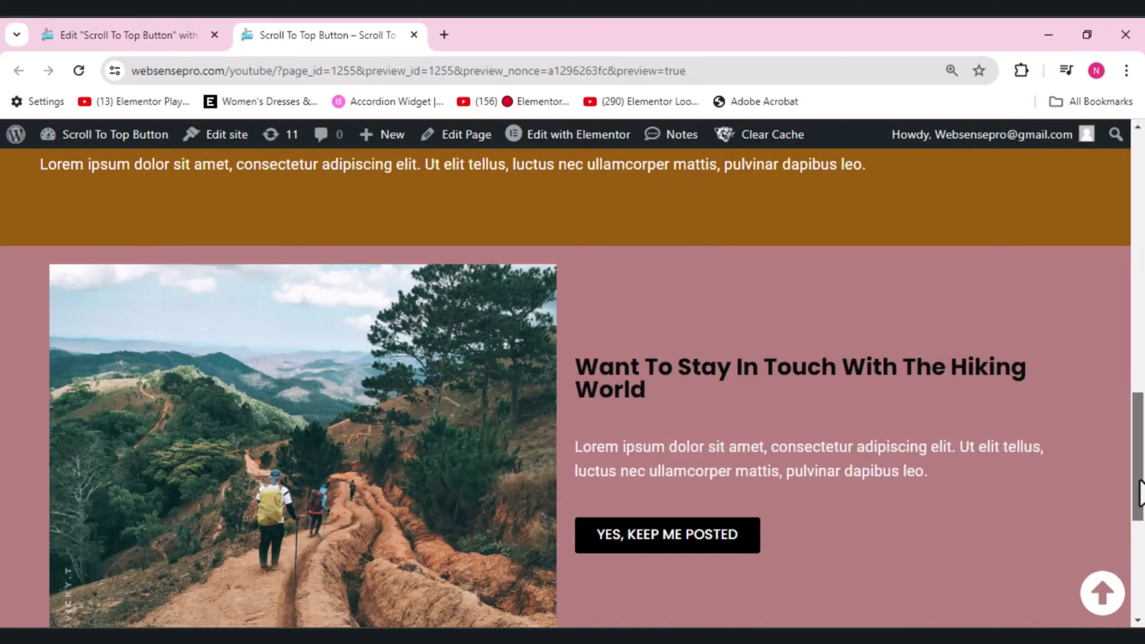
Retest the up-arrow twice in preview, close the preview tab, and scroll the editor canvas to the footer
{"action": "scroll", "coordinate": [1140, 492], "scroll_direction": "down", "scroll_amount": 5}
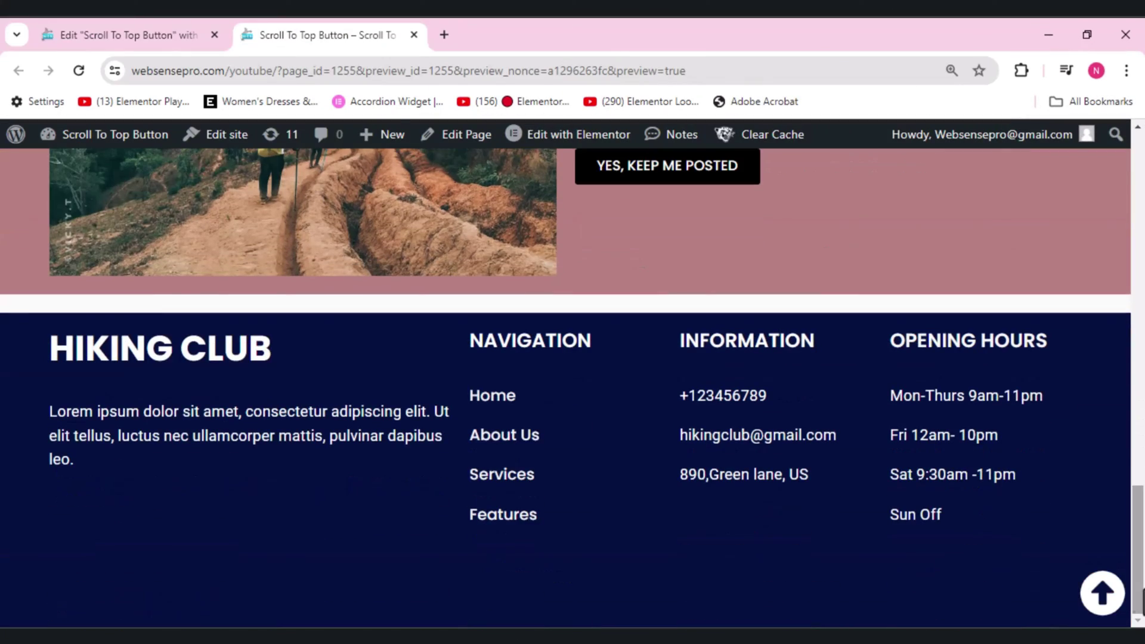
{"action": "left_click", "coordinate": [1101, 594]}
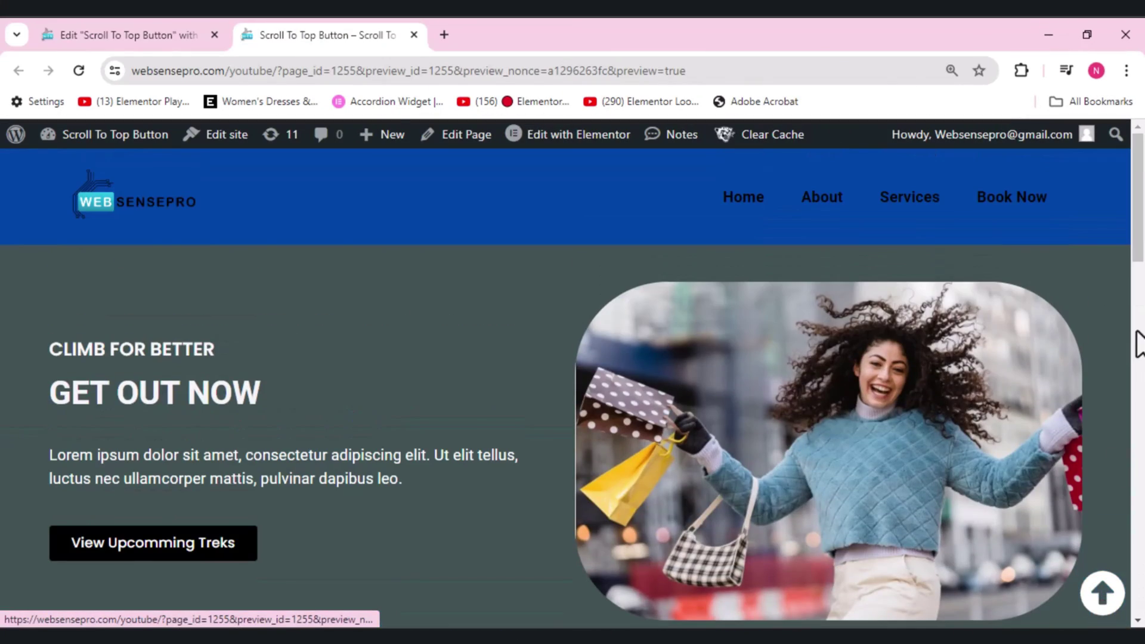
{"action": "left_click_drag", "start_coordinate": [1138, 213], "coordinate": [1138, 474]}
{"action": "scroll", "coordinate": [1103, 537], "scroll_direction": "down", "scroll_amount": 5}
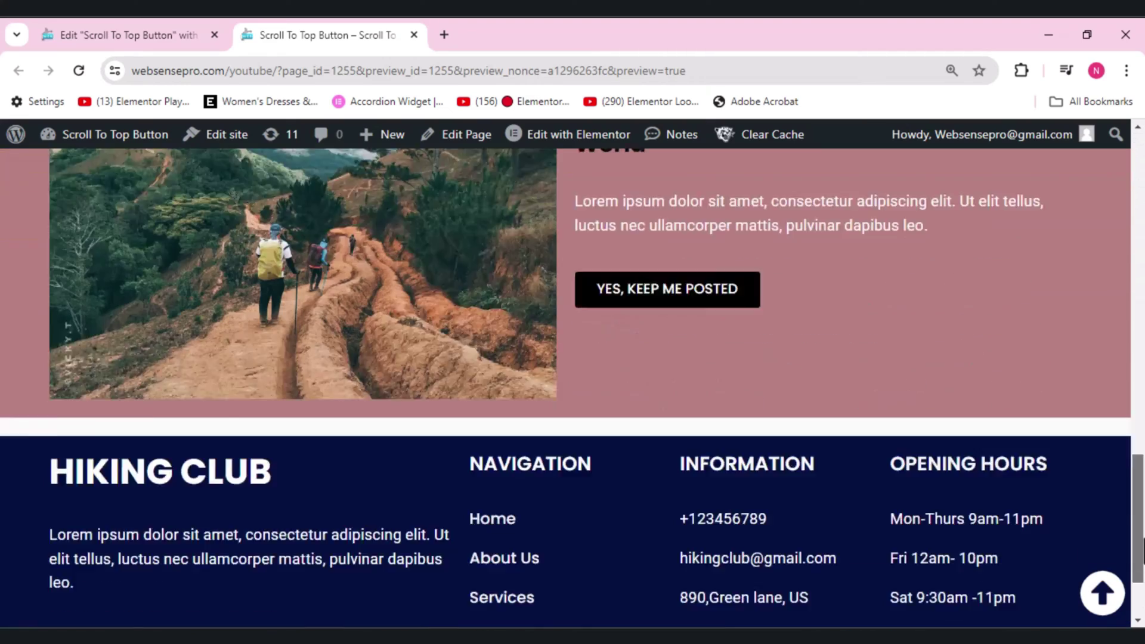
{"action": "left_click", "coordinate": [1103, 592]}
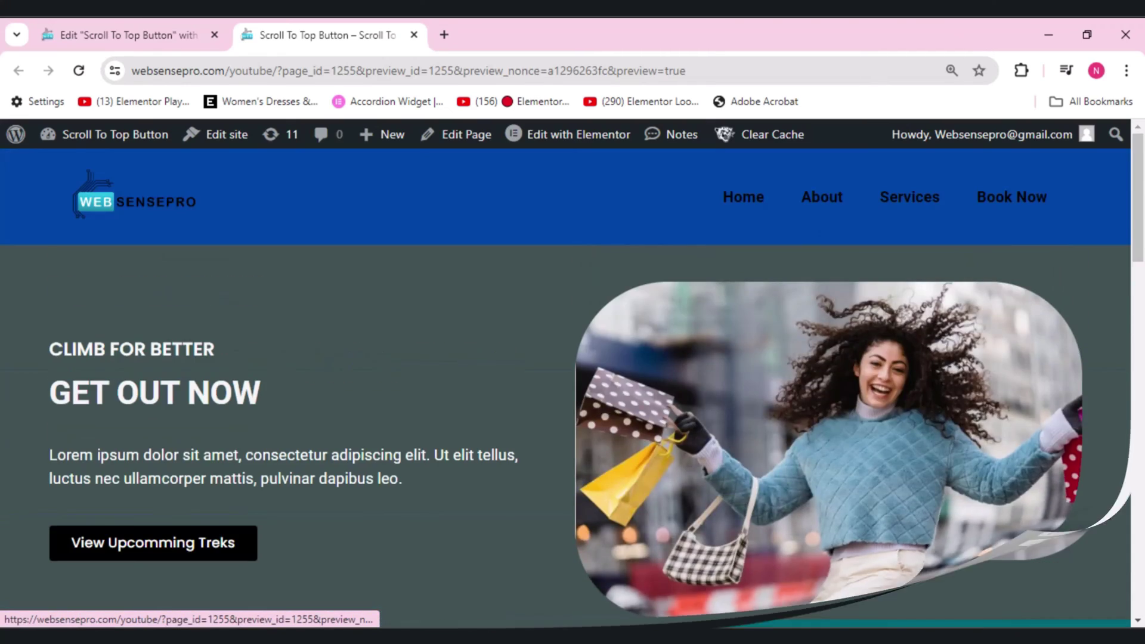
{"action": "key", "text": "ctrl+w"}
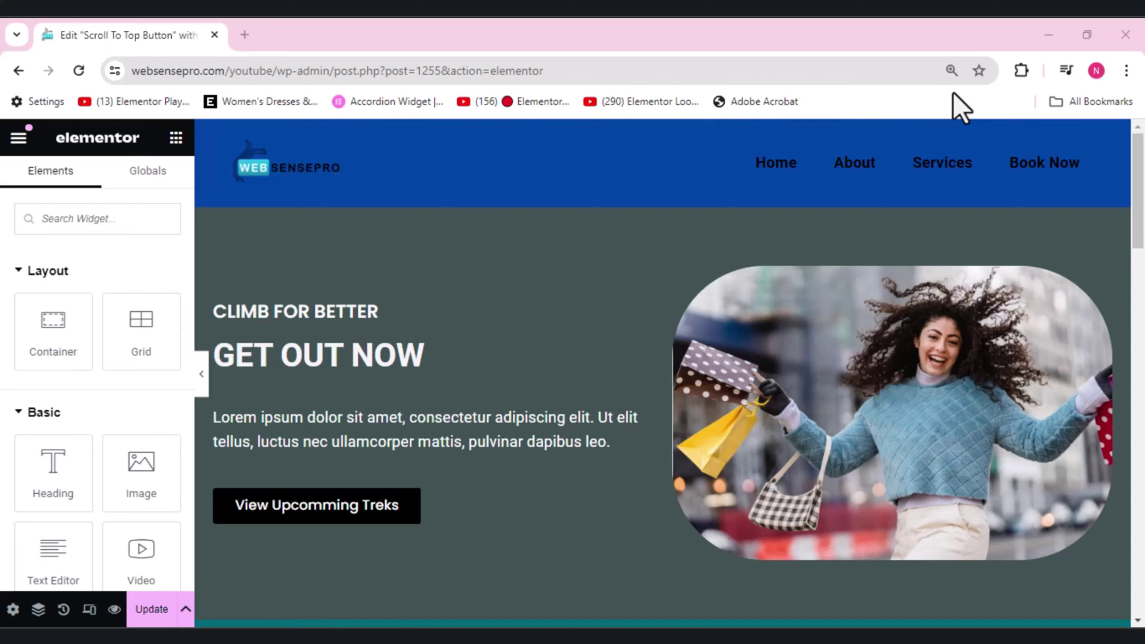
{"action": "left_click_drag", "start_coordinate": [1140, 186], "coordinate": [1142, 479]}
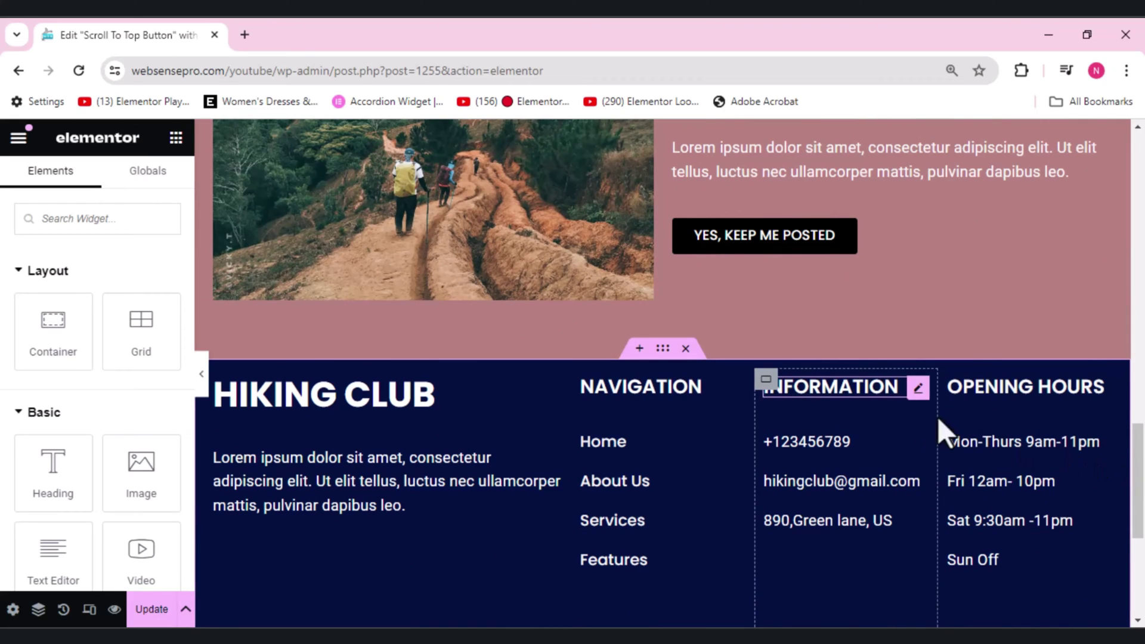
Add a new container above the footer and place an Icon widget in it
{"action": "left_click", "coordinate": [638, 349]}
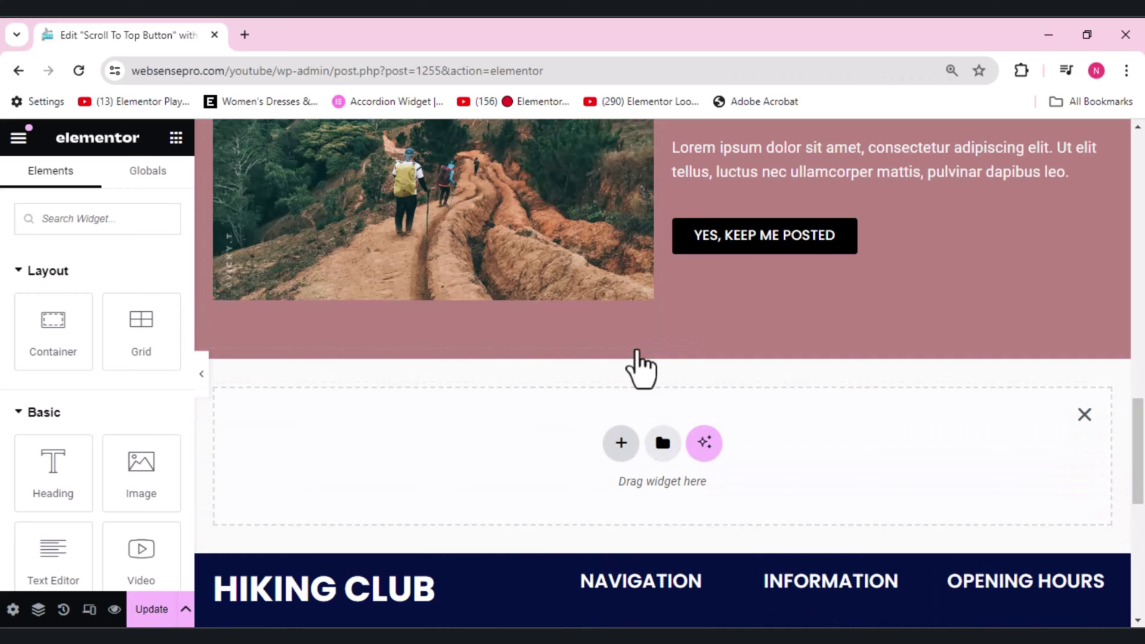
{"action": "left_click", "coordinate": [59, 227]}
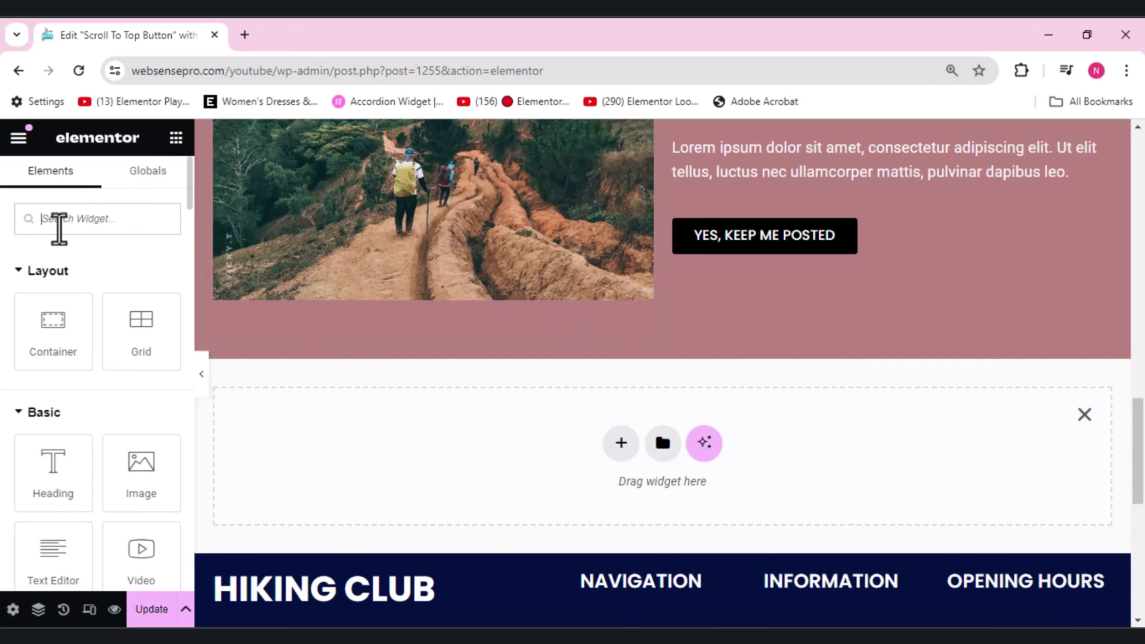
{"action": "type", "text": "icon"}
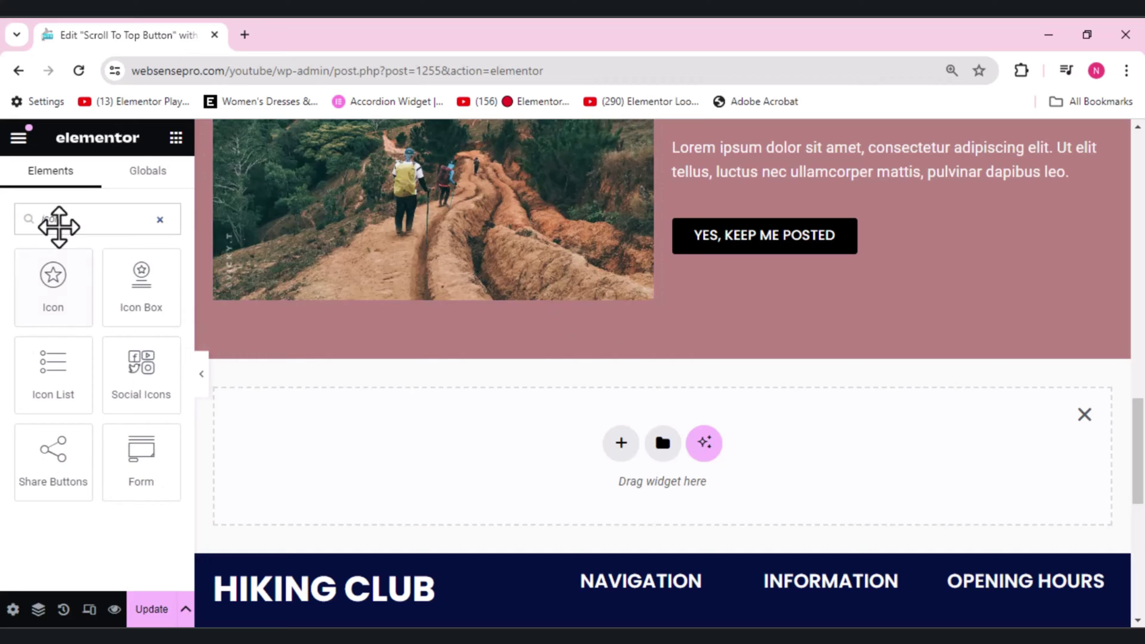
{"action": "left_click_drag", "start_coordinate": [48, 292], "coordinate": [610, 468]}
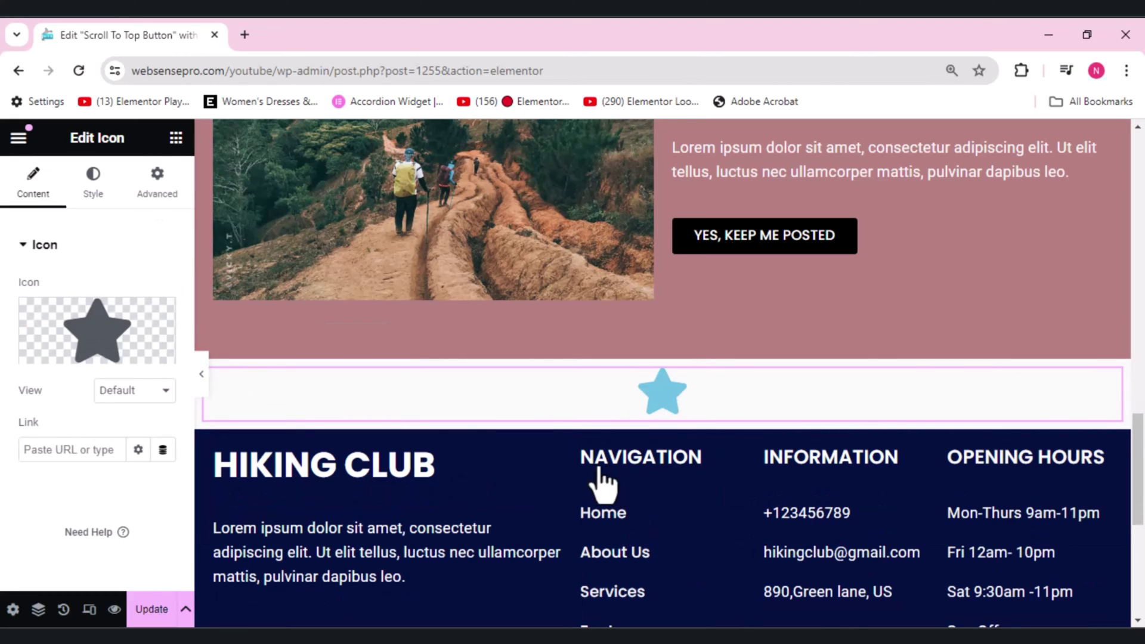
Replace the widget's star with the arrow-circle-up icon from the icon library
{"action": "left_click", "coordinate": [98, 325]}
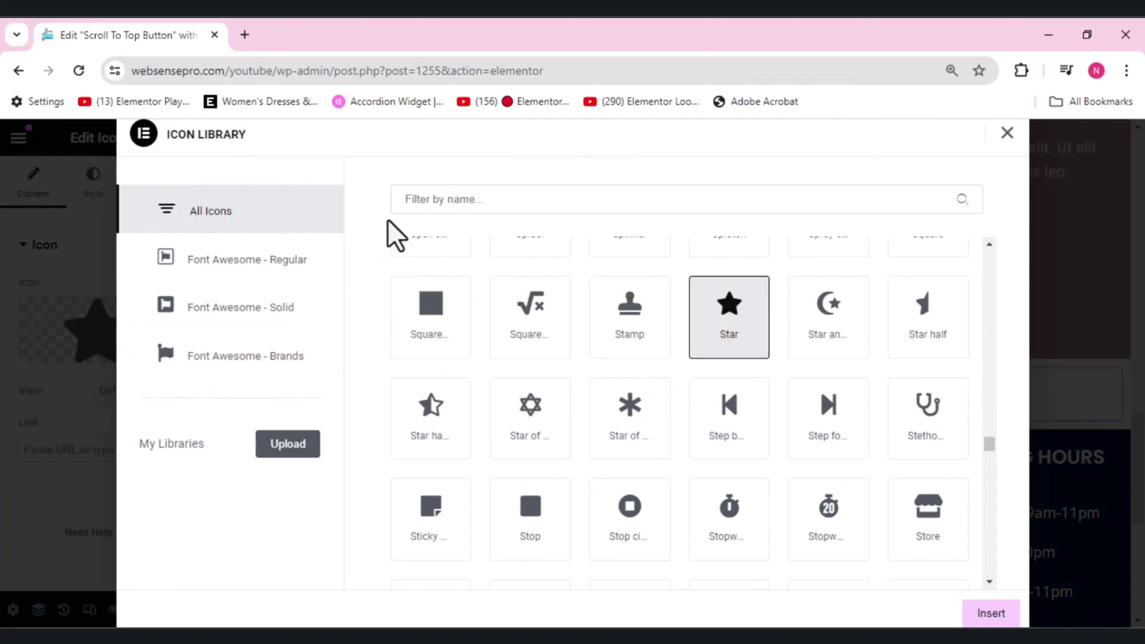
{"action": "left_click", "coordinate": [452, 200]}
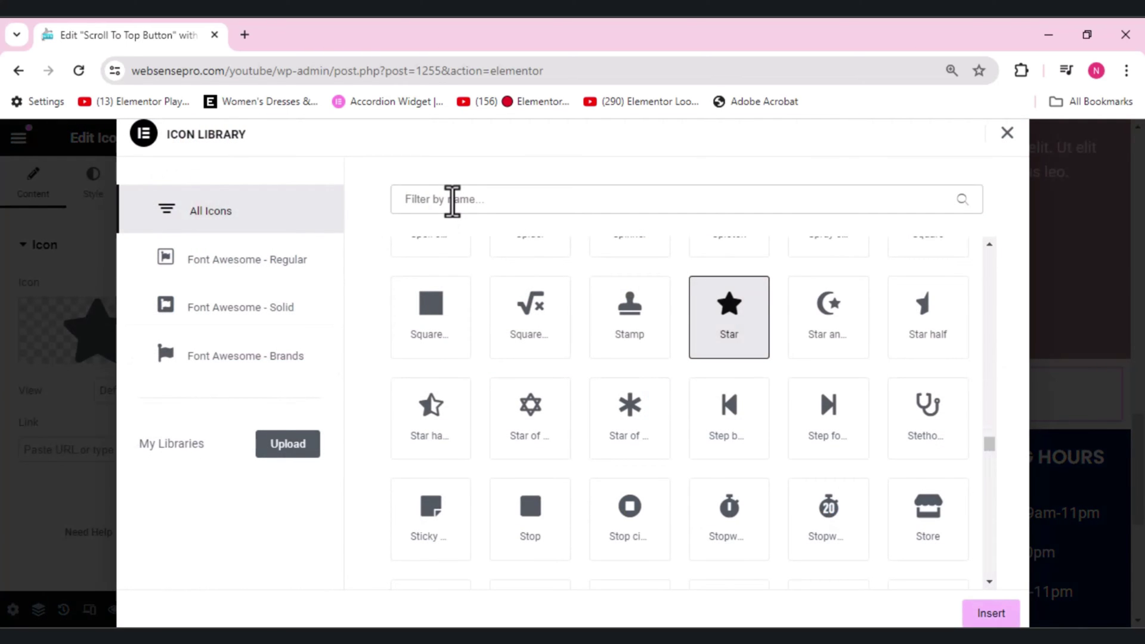
{"action": "type", "text": "arr"}
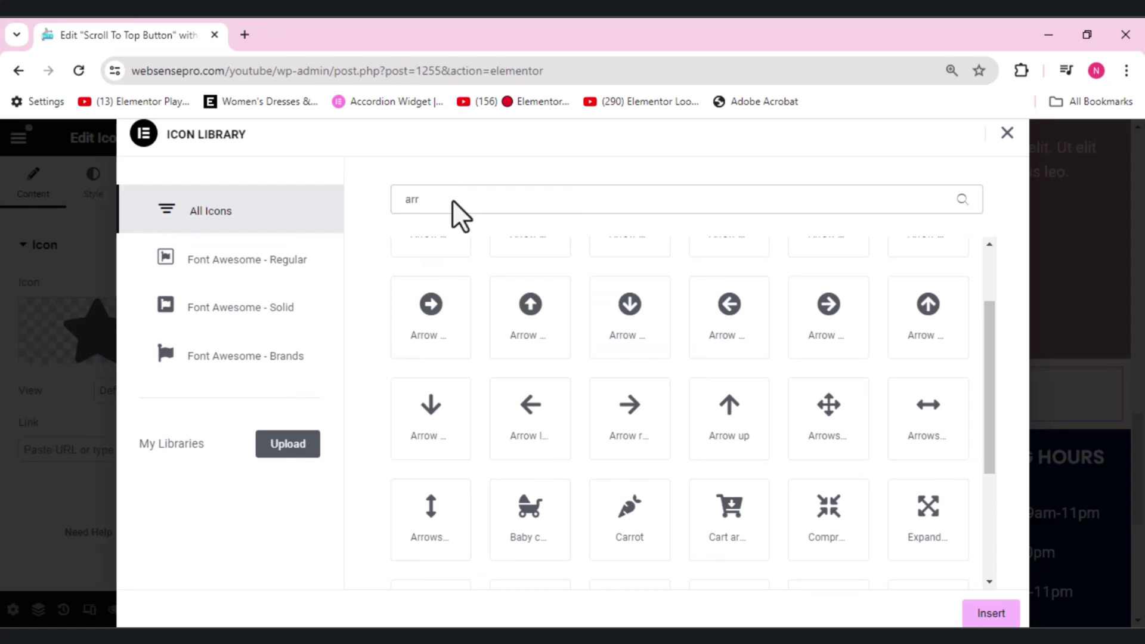
{"action": "left_click", "coordinate": [532, 332]}
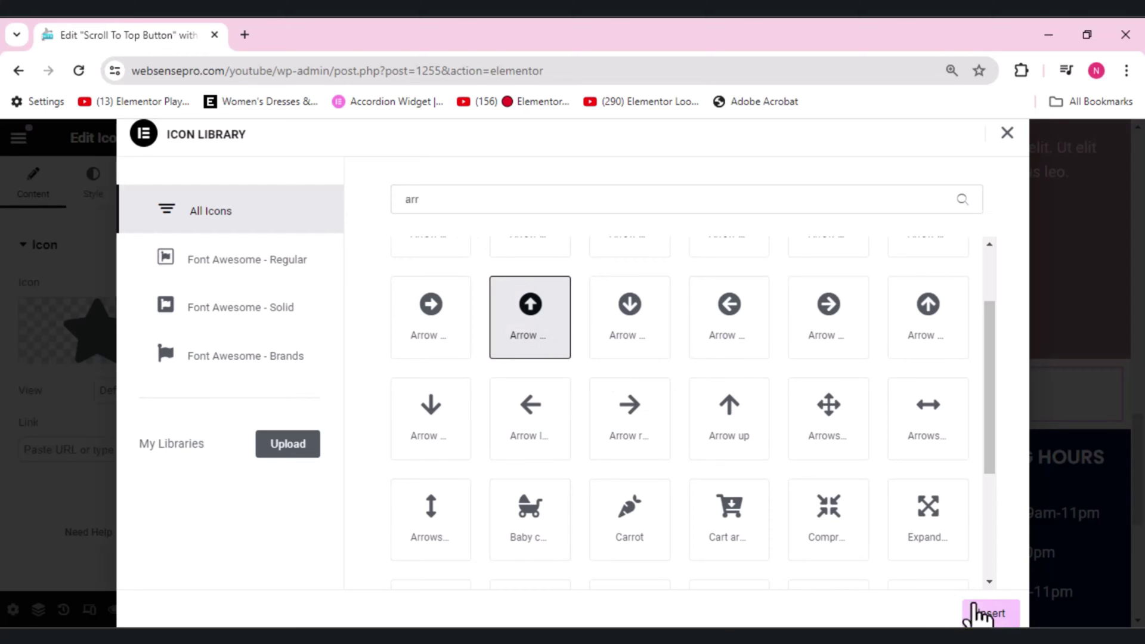
{"action": "left_click", "coordinate": [976, 611]}
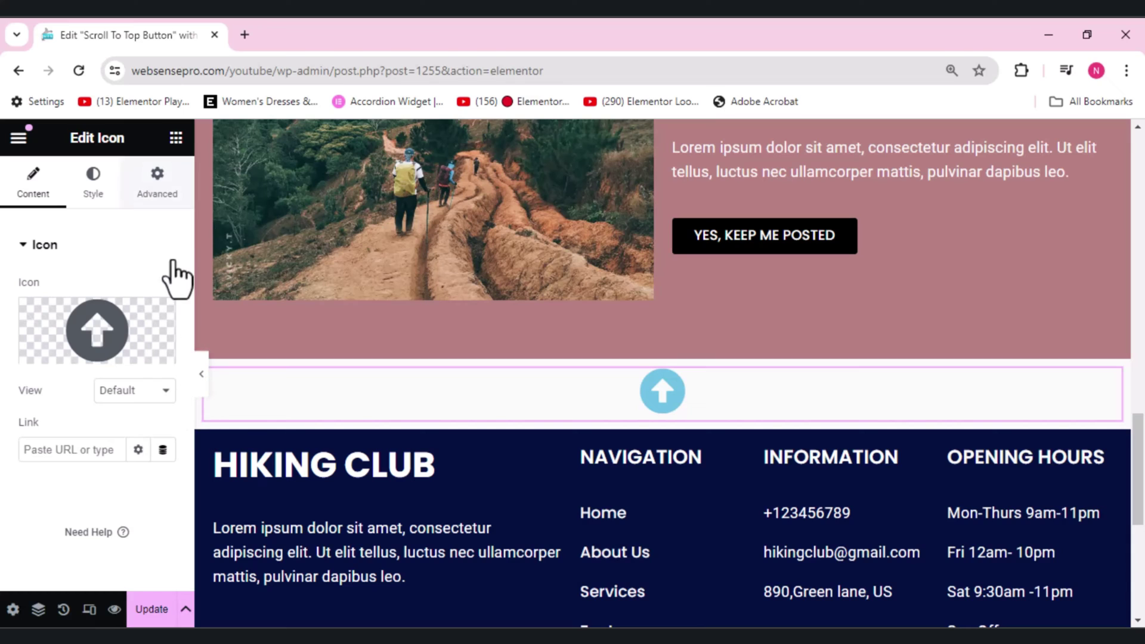
Set the icon's Advanced > Position option to Fixed
{"action": "left_click", "coordinate": [163, 199]}
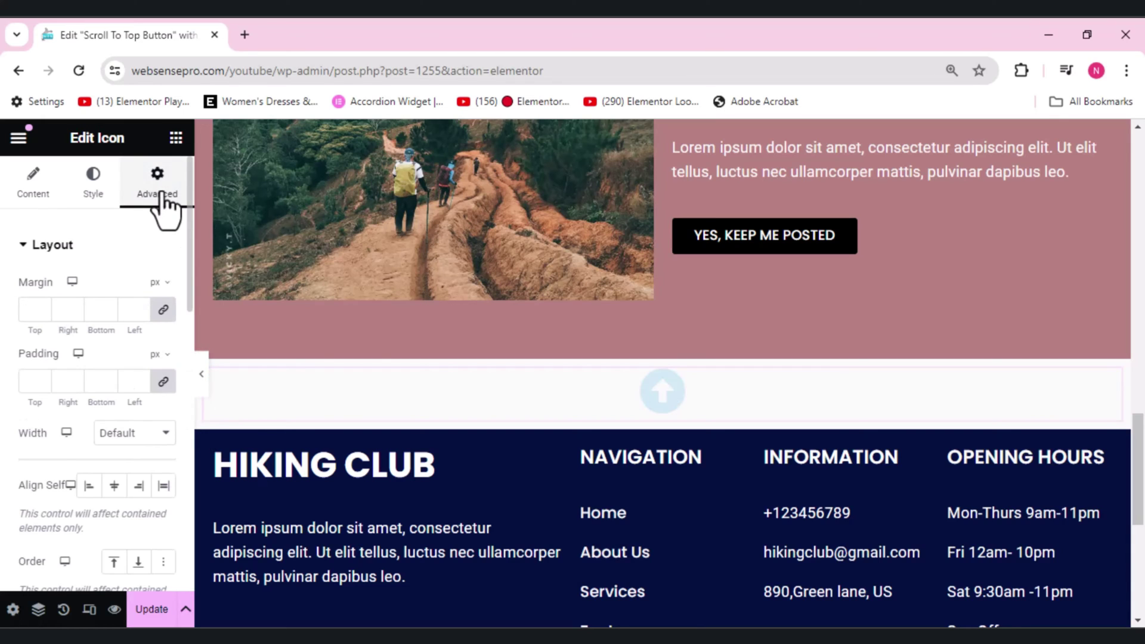
{"action": "scroll", "coordinate": [163, 203], "scroll_direction": "down", "scroll_amount": 6}
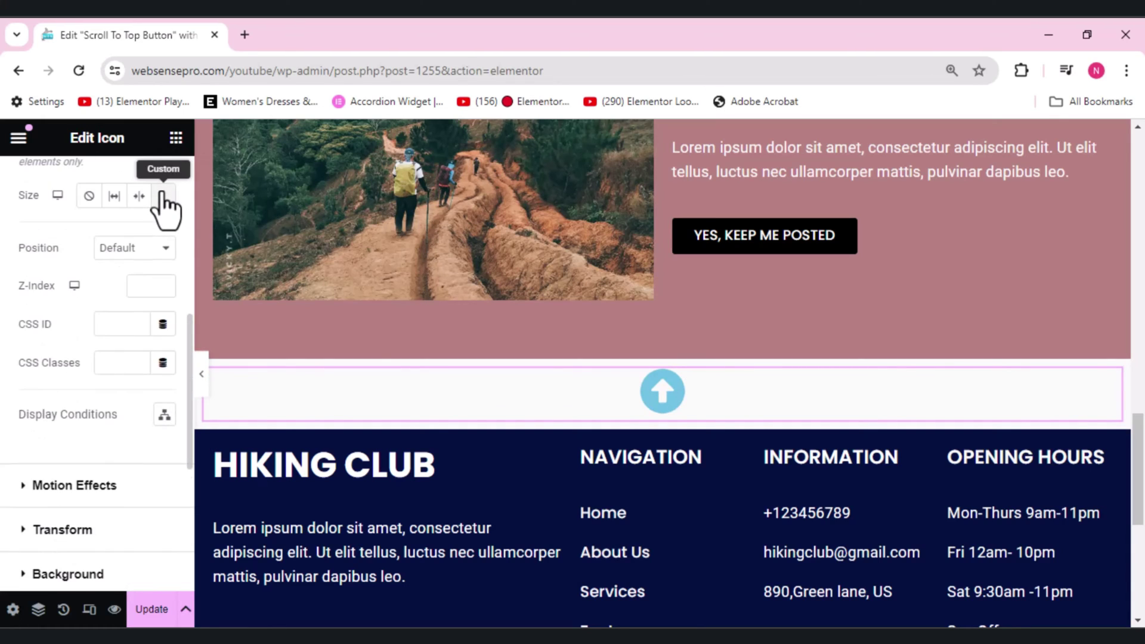
{"action": "left_click", "coordinate": [133, 253]}
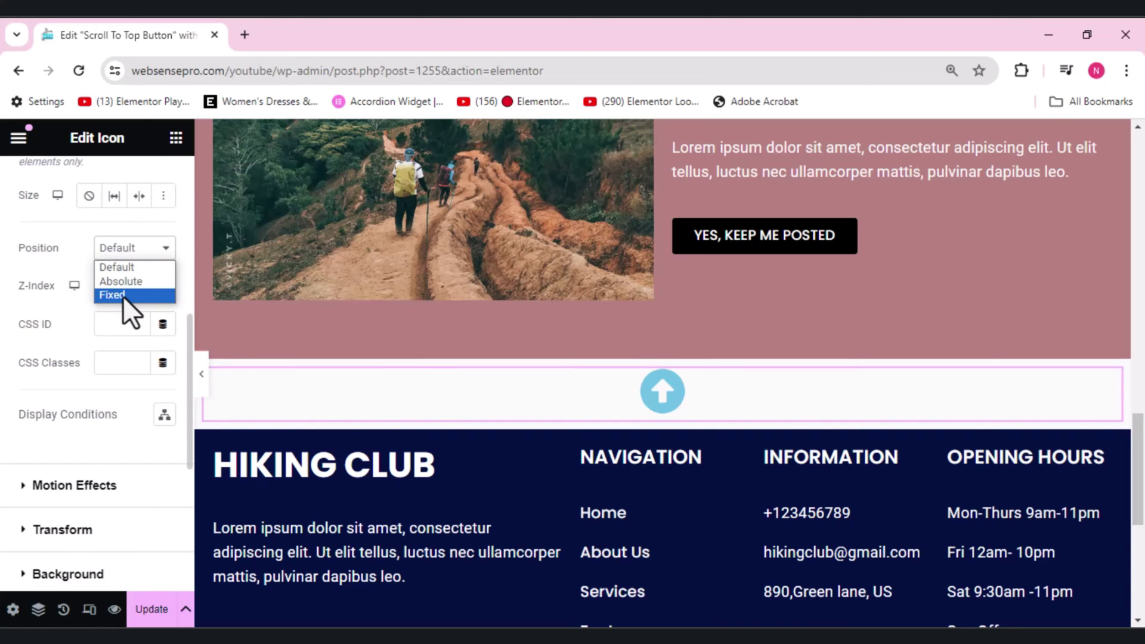
{"action": "left_click", "coordinate": [122, 296]}
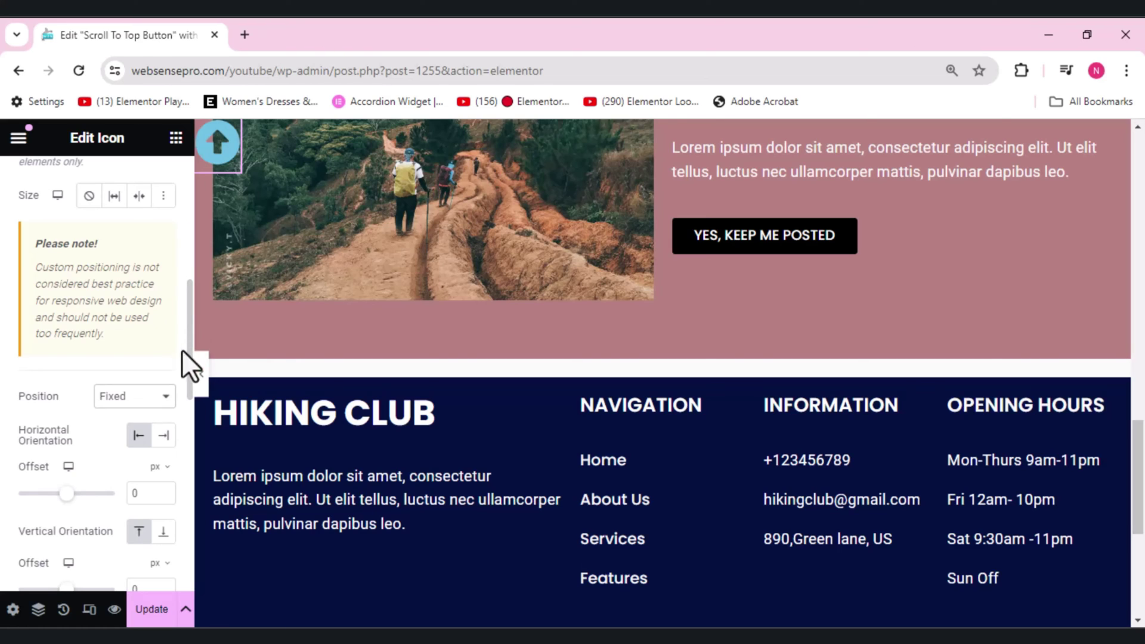
Anchor the fixed icon to the right and bottom, with a horizontal offset of 1 vh
{"action": "left_click", "coordinate": [161, 438]}
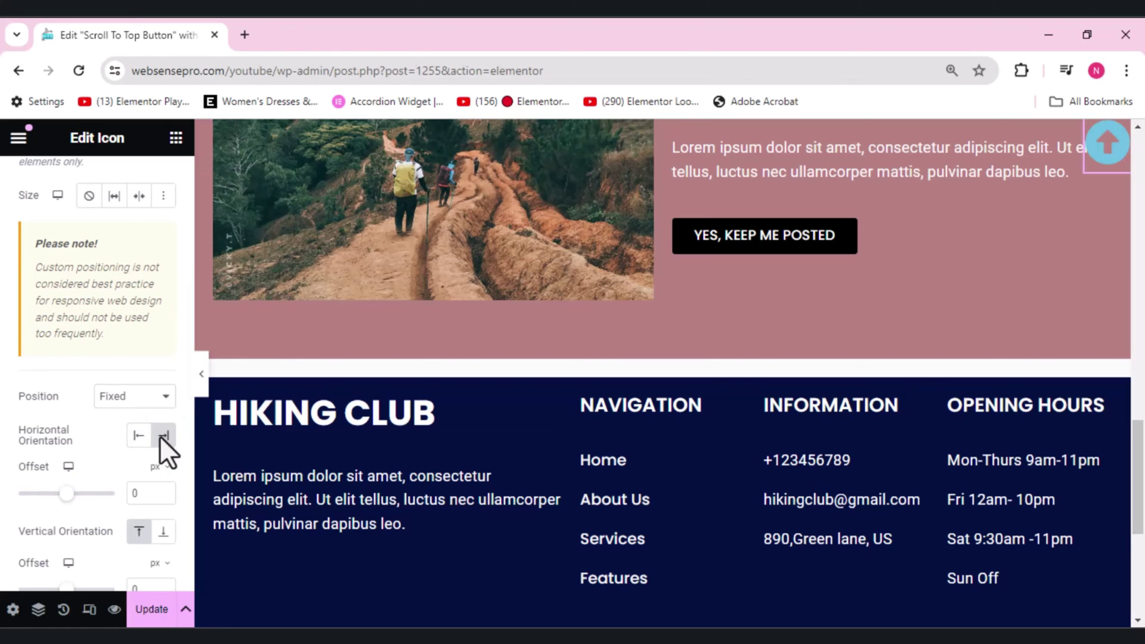
{"action": "left_click", "coordinate": [163, 531]}
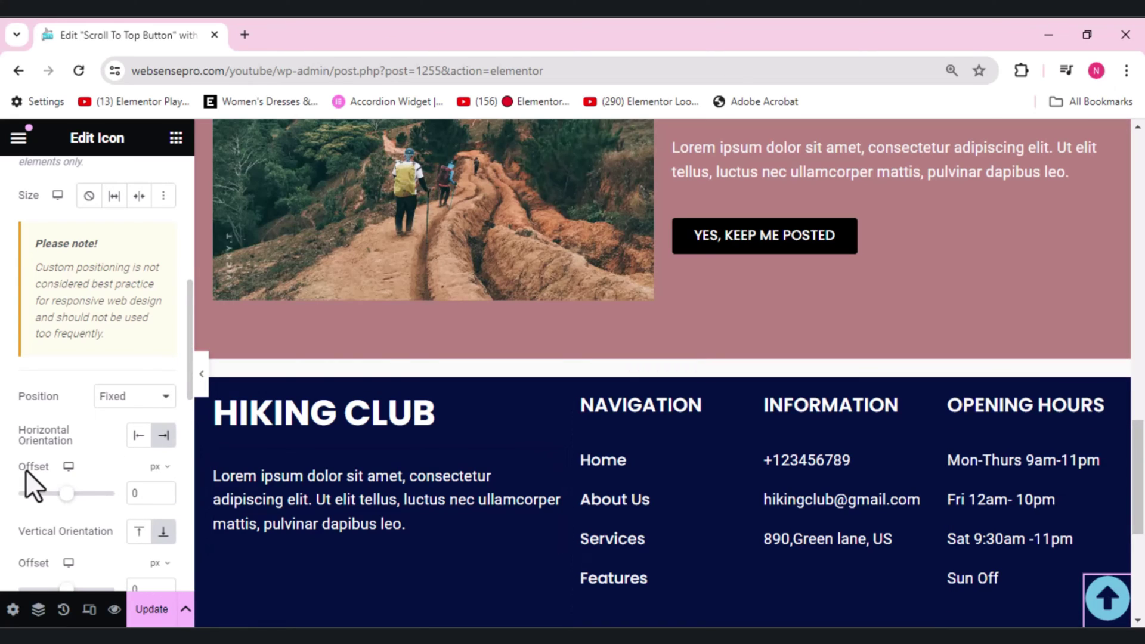
{"action": "left_click", "coordinate": [158, 469]}
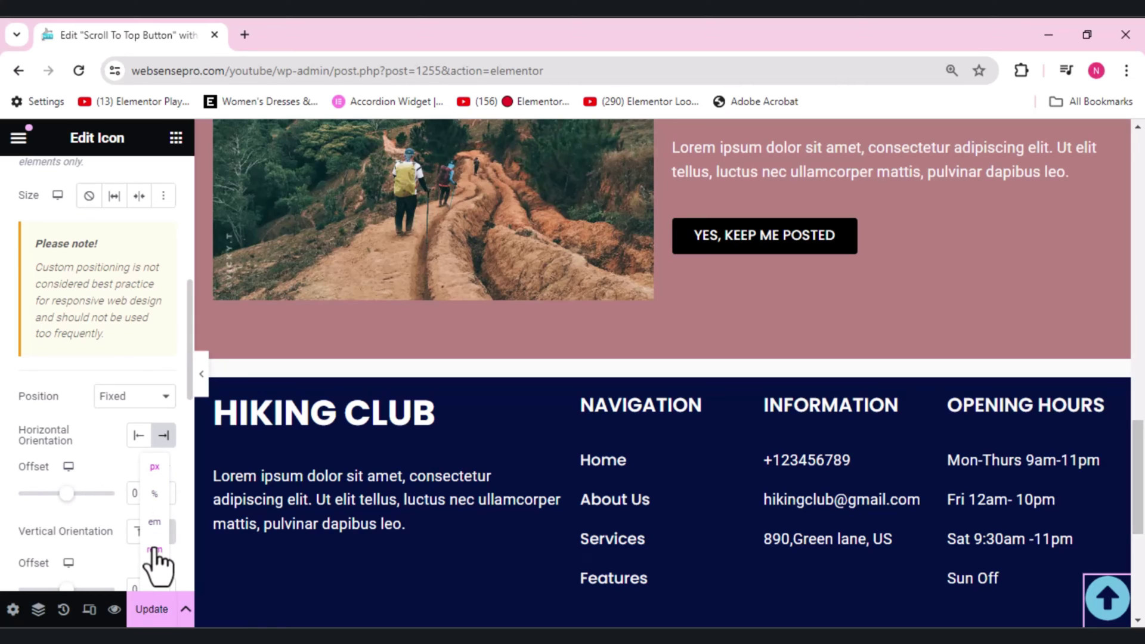
{"action": "scroll", "coordinate": [158, 567], "scroll_direction": "down", "scroll_amount": 2}
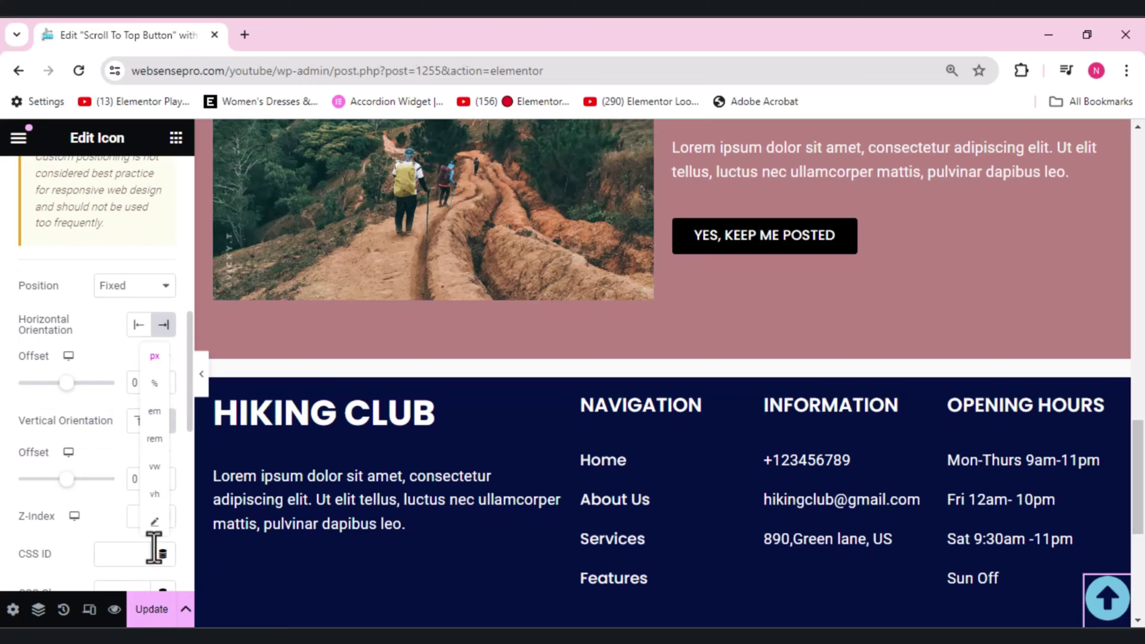
{"action": "left_click", "coordinate": [154, 495]}
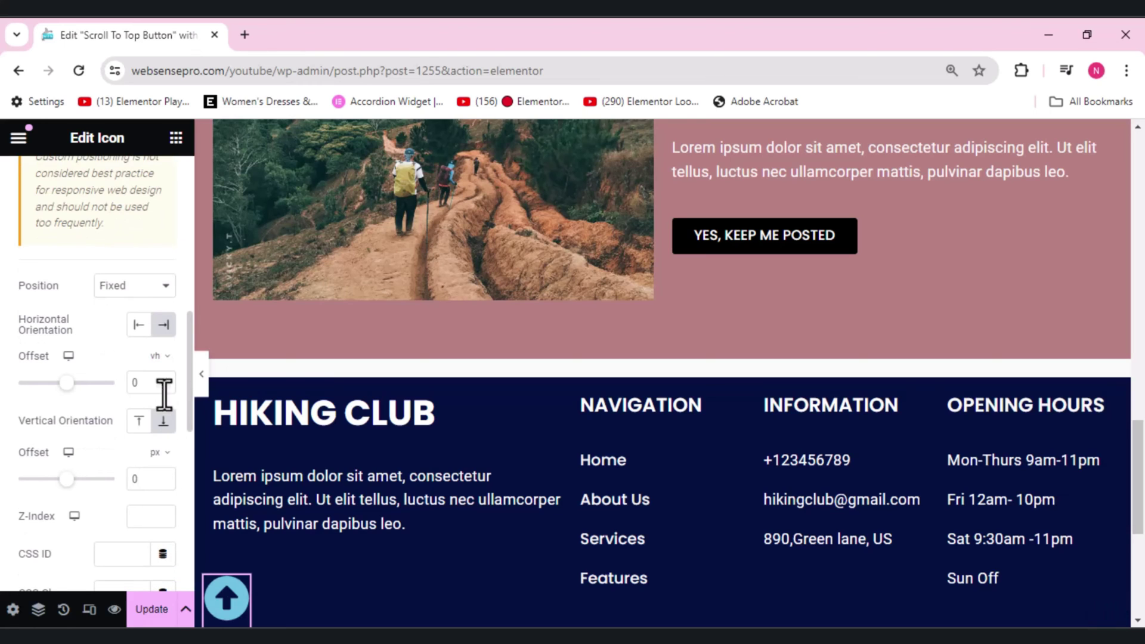
{"action": "left_click", "coordinate": [165, 380]}
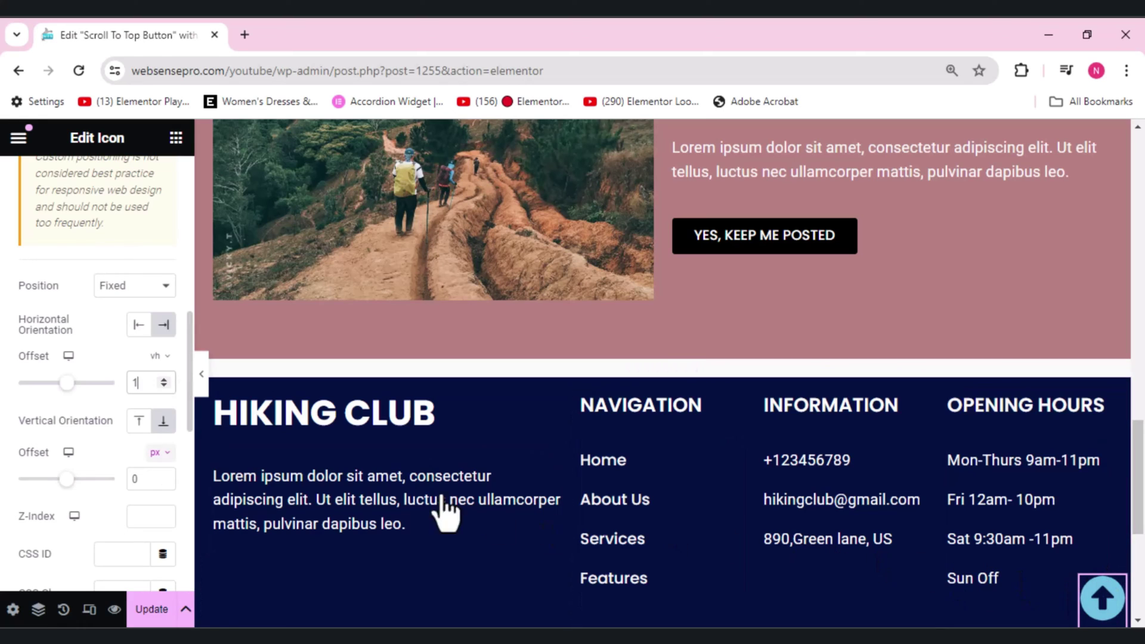
Set the icon's vertical offset to 1 vh
{"action": "left_click", "coordinate": [156, 455]}
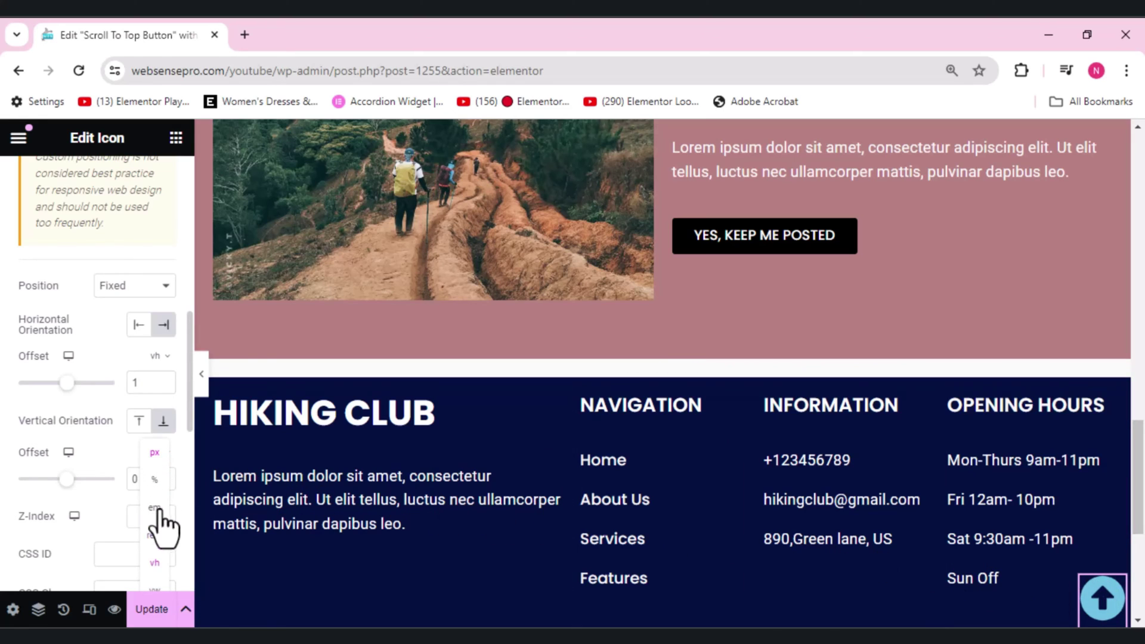
{"action": "left_click", "coordinate": [156, 563]}
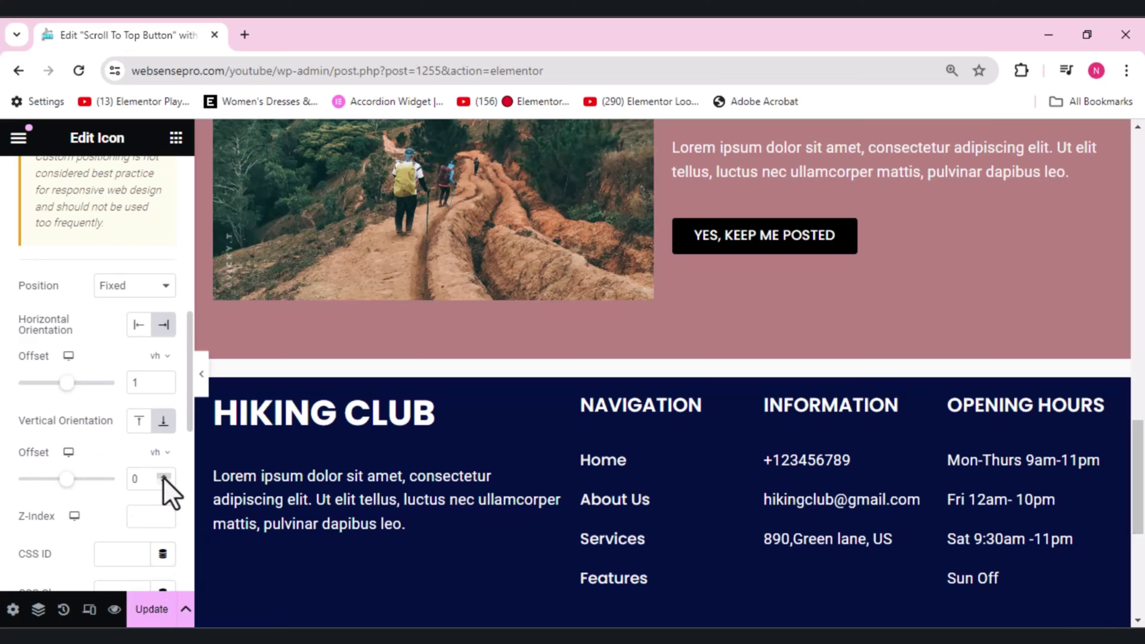
{"action": "left_click", "coordinate": [162, 477]}
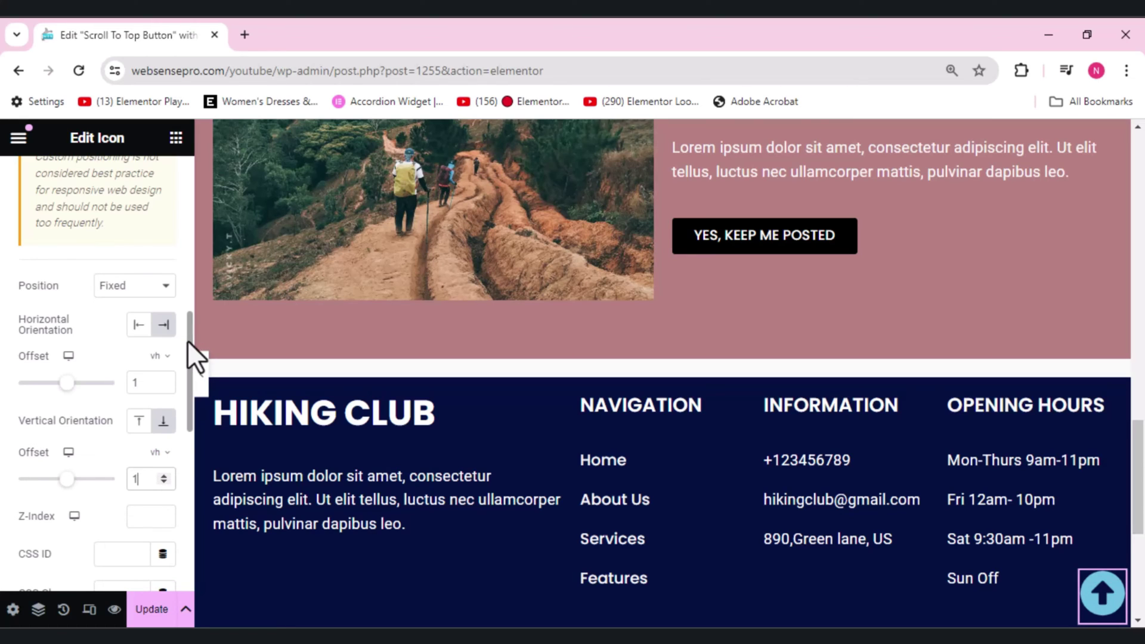
{"action": "left_click_drag", "start_coordinate": [188, 342], "coordinate": [189, 137]}
{"action": "left_click", "coordinate": [94, 174]}
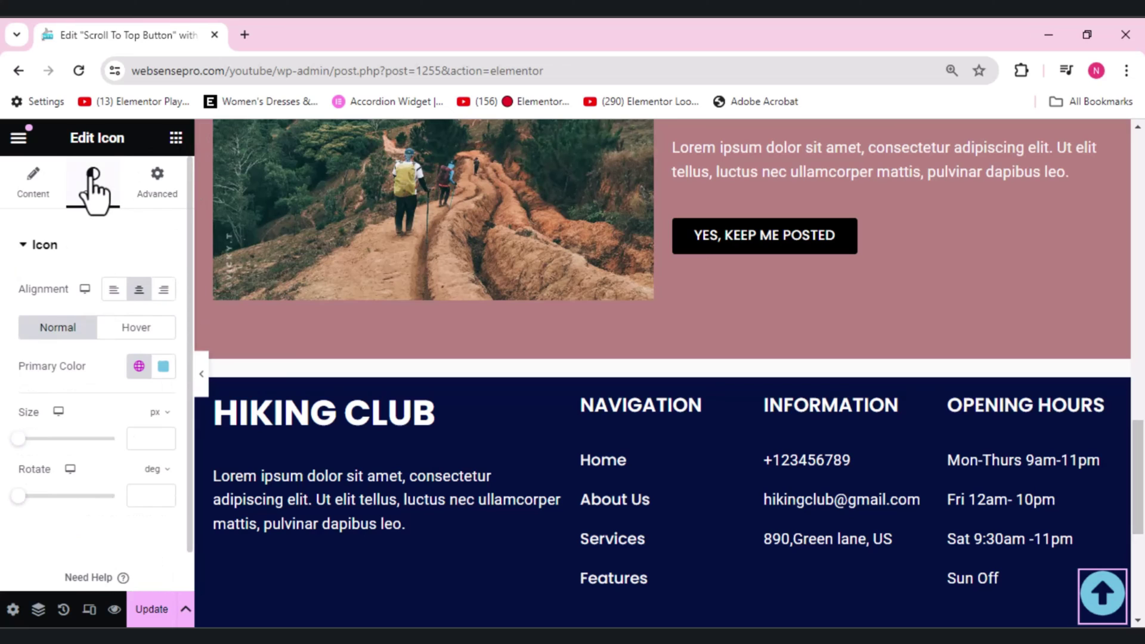
Make the icon's primary colour white (#FFFFFF) and update the page
{"action": "left_click", "coordinate": [163, 366]}
{"action": "left_click_drag", "start_coordinate": [237, 310], "coordinate": [202, 287]}
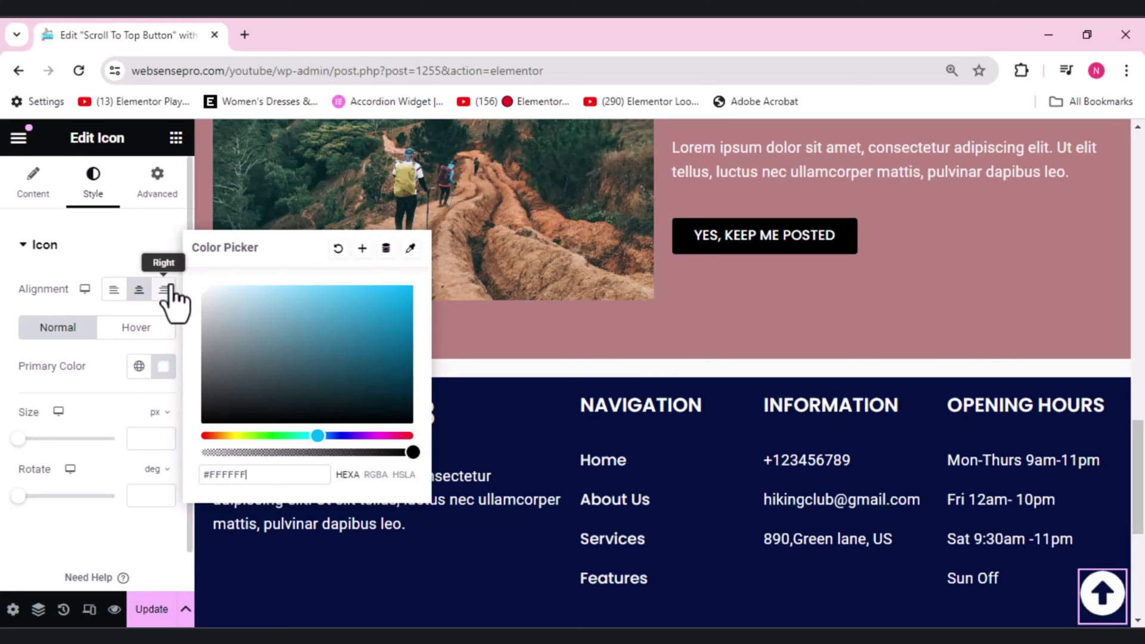
{"action": "left_click", "coordinate": [7, 377]}
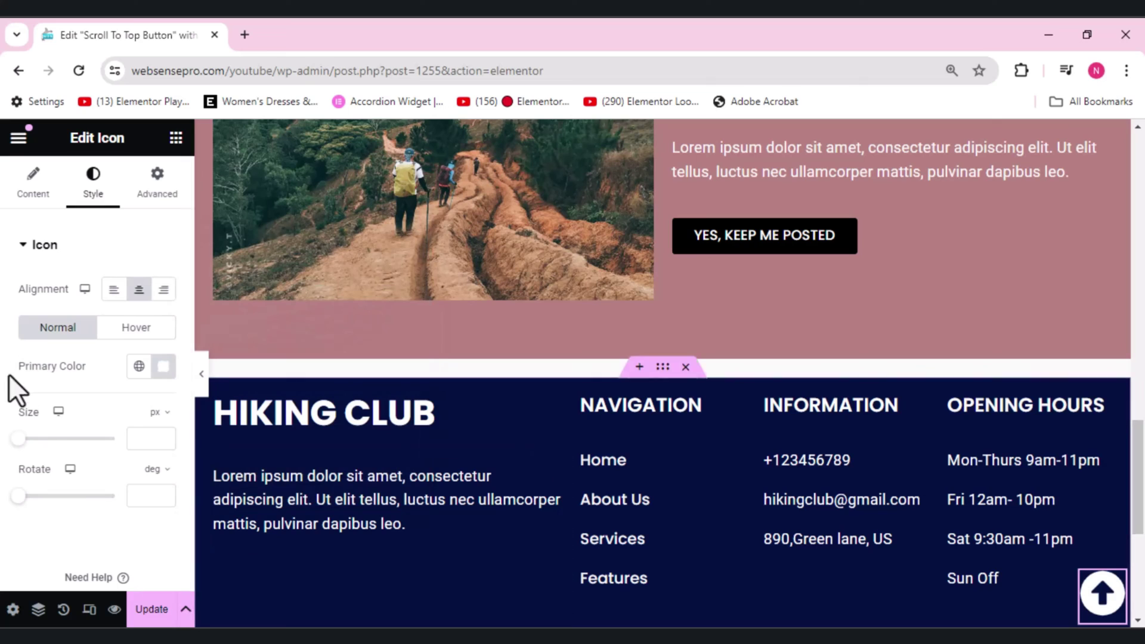
{"action": "left_click", "coordinate": [150, 609]}
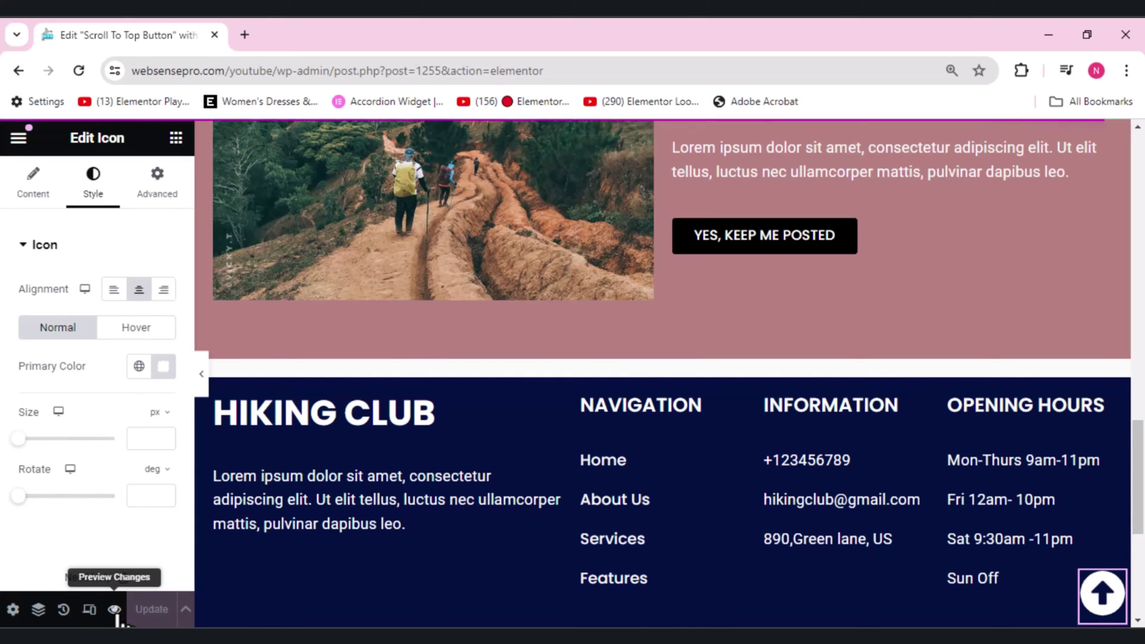
Preview the saved page, confirm the white arrow stays bottom-right while scrolling, then return to the editor
{"action": "left_click", "coordinate": [115, 612]}
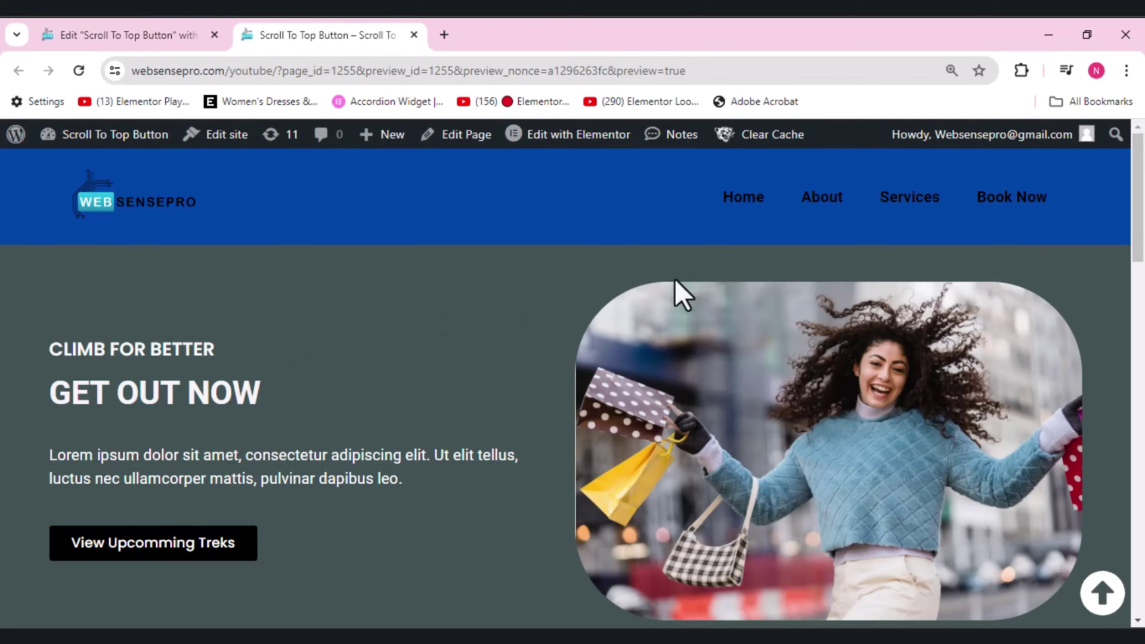
{"action": "left_click_drag", "start_coordinate": [1141, 227], "coordinate": [1142, 360]}
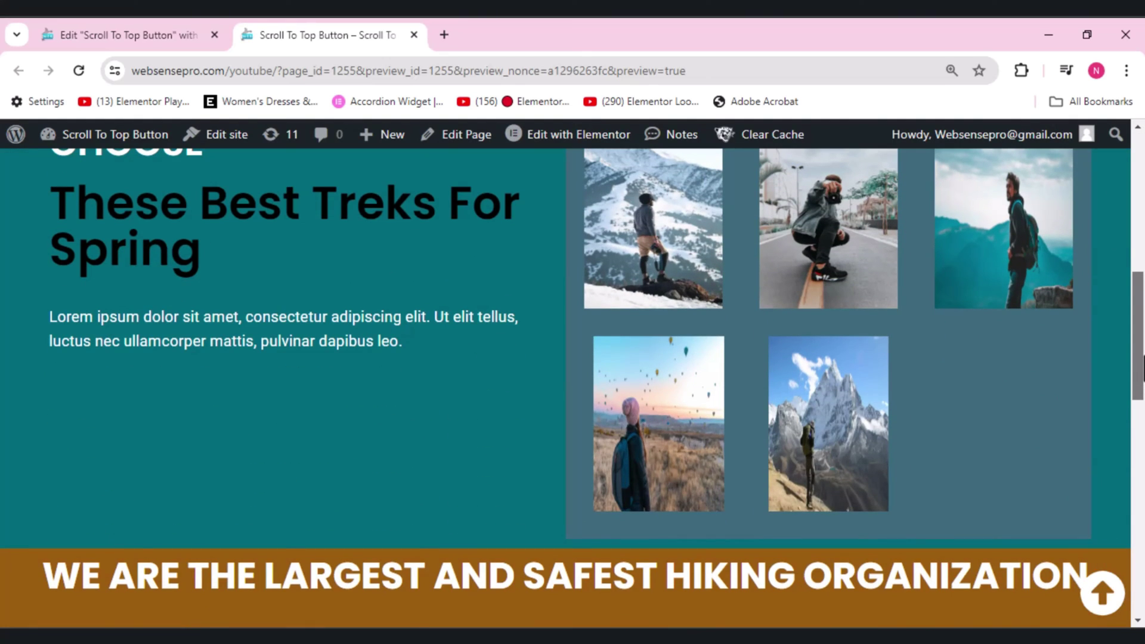
{"action": "scroll", "coordinate": [1141, 366], "scroll_direction": "down", "scroll_amount": 12}
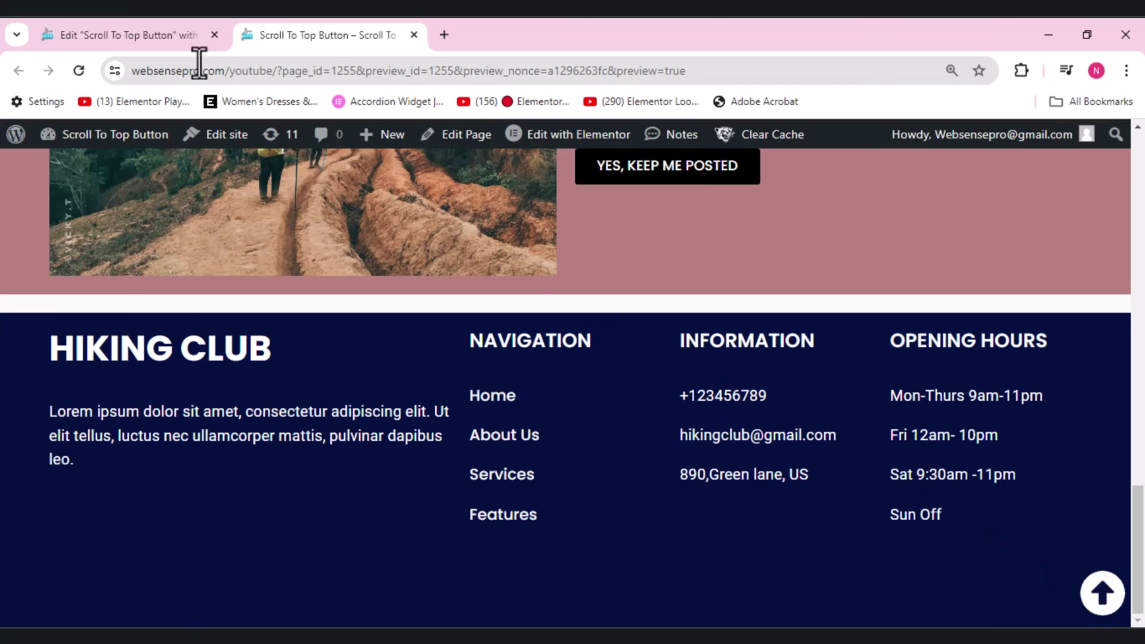
{"action": "left_click", "coordinate": [128, 27]}
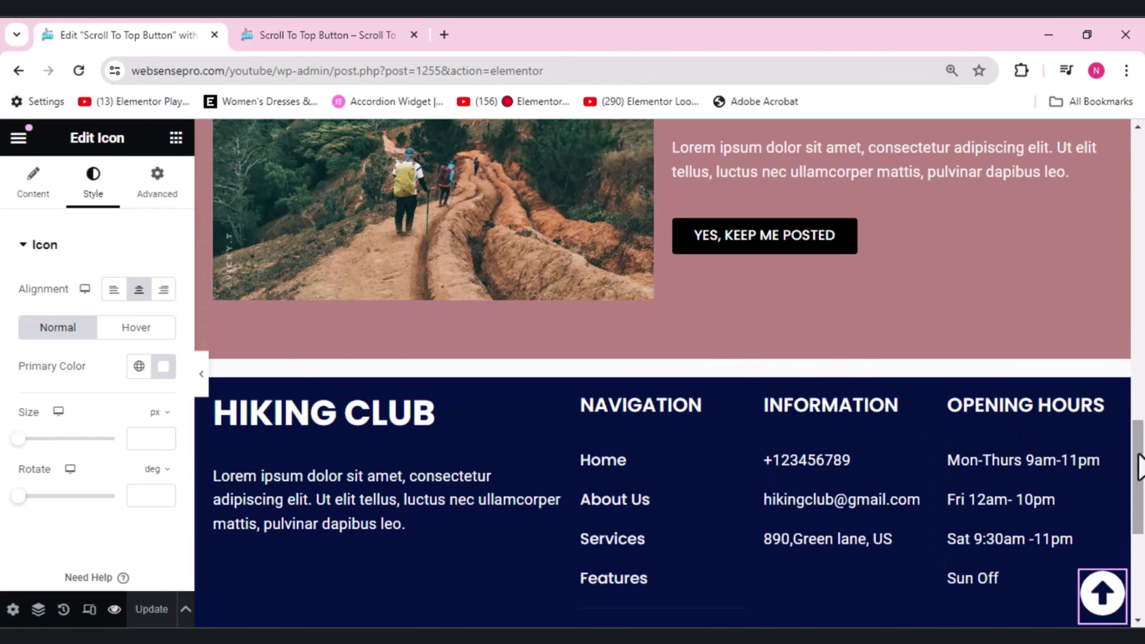
Select the top header container and set its CSS ID to 'scrollup'
{"action": "left_click_drag", "start_coordinate": [1139, 467], "coordinate": [1136, 173]}
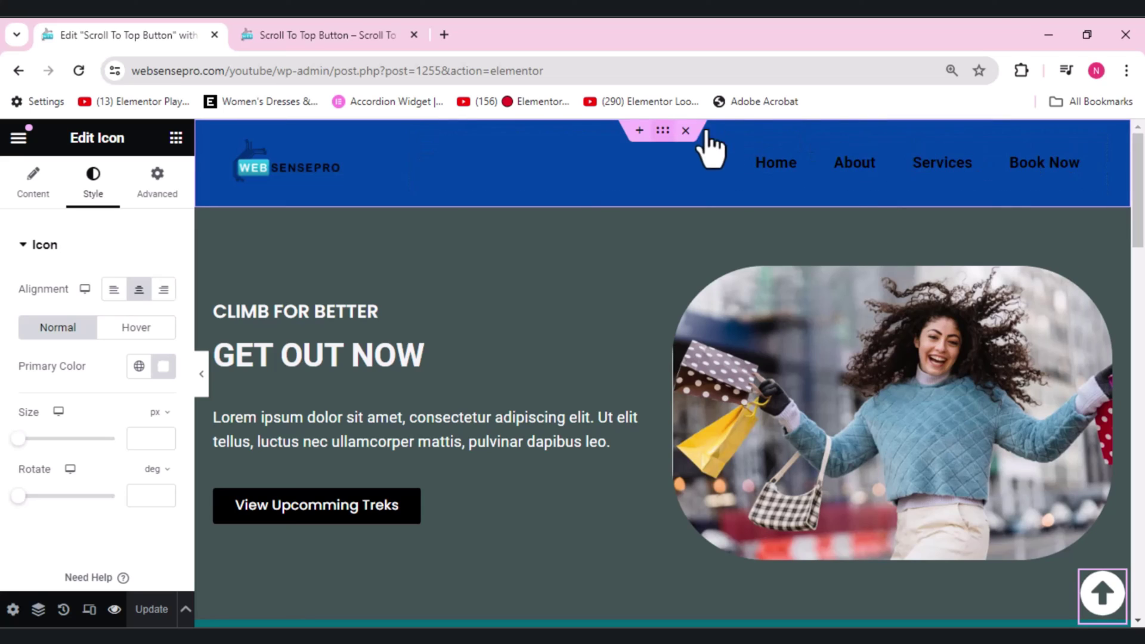
{"action": "left_click", "coordinate": [662, 131]}
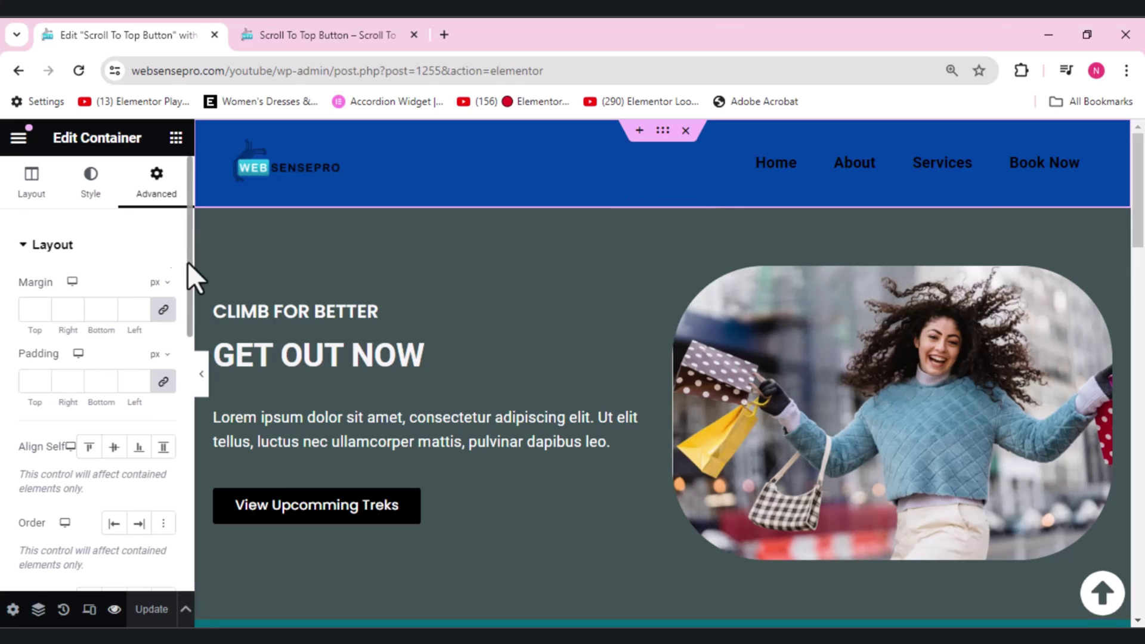
{"action": "scroll", "coordinate": [189, 304], "scroll_direction": "down", "scroll_amount": 2}
{"action": "scroll", "coordinate": [190, 334], "scroll_direction": "down", "scroll_amount": 3}
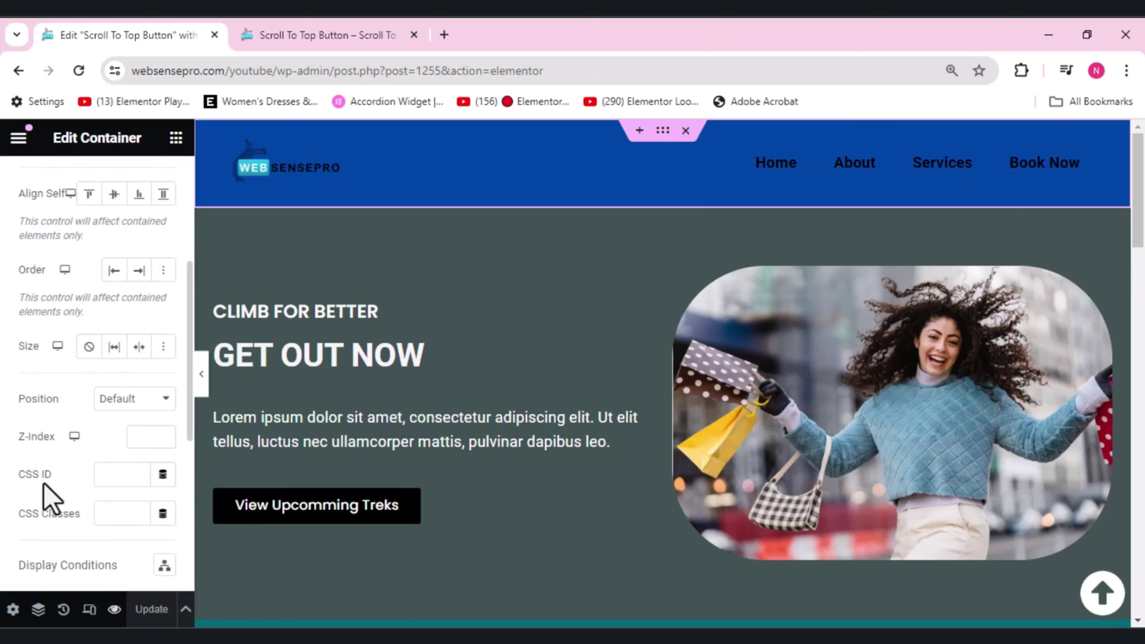
{"action": "left_click", "coordinate": [112, 476]}
{"action": "type", "text": "scr"}
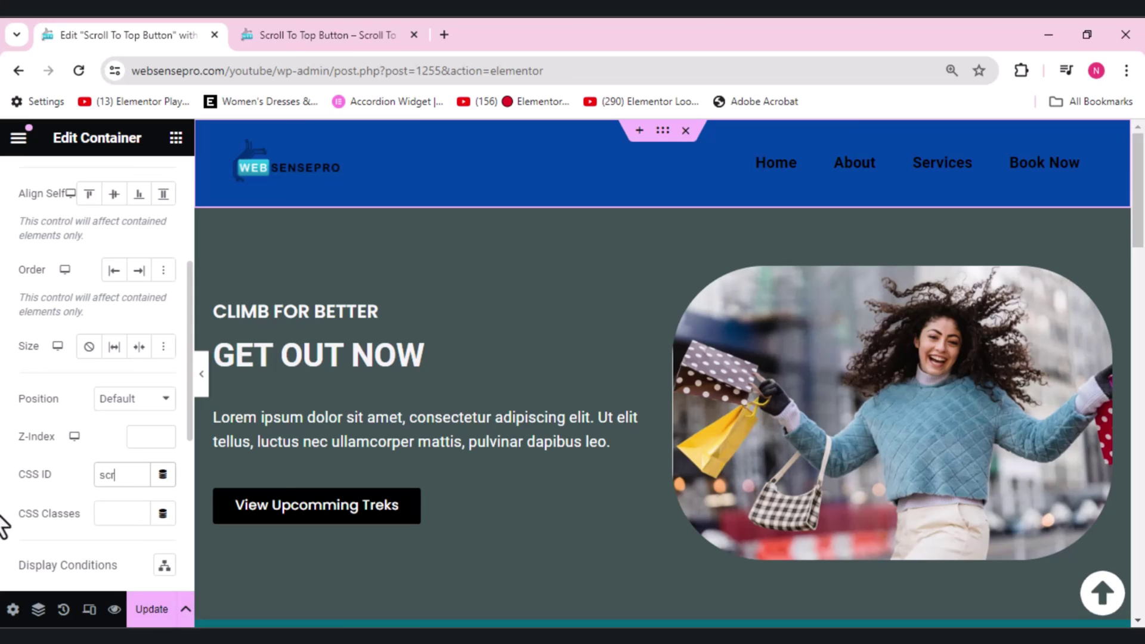
{"action": "type", "text": "ollup"}
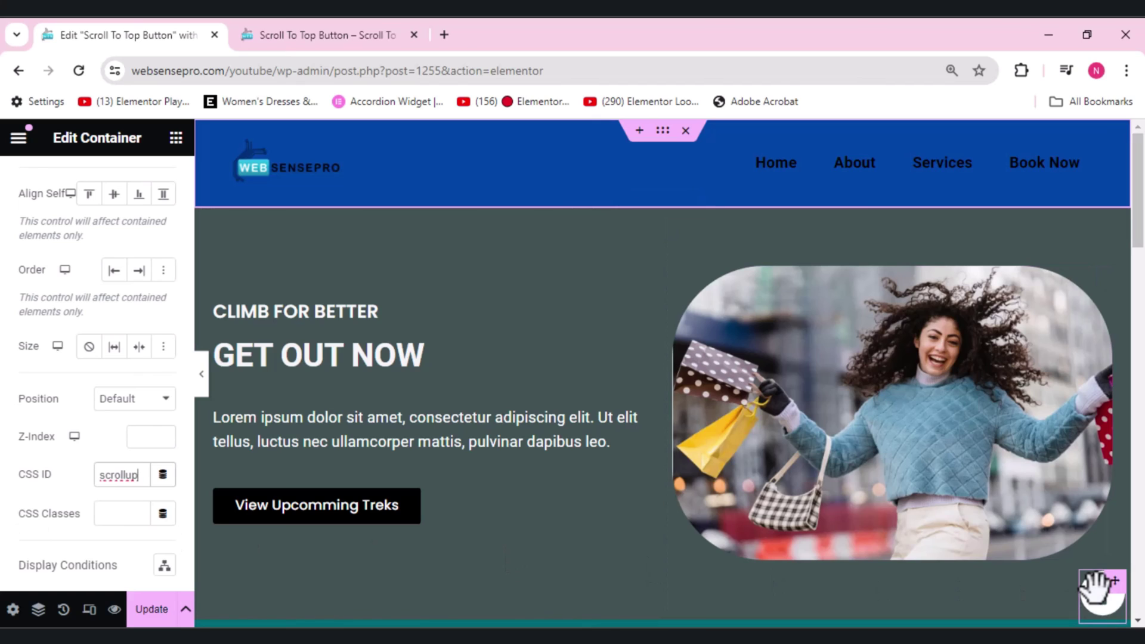
{"action": "left_click", "coordinate": [1096, 589]}
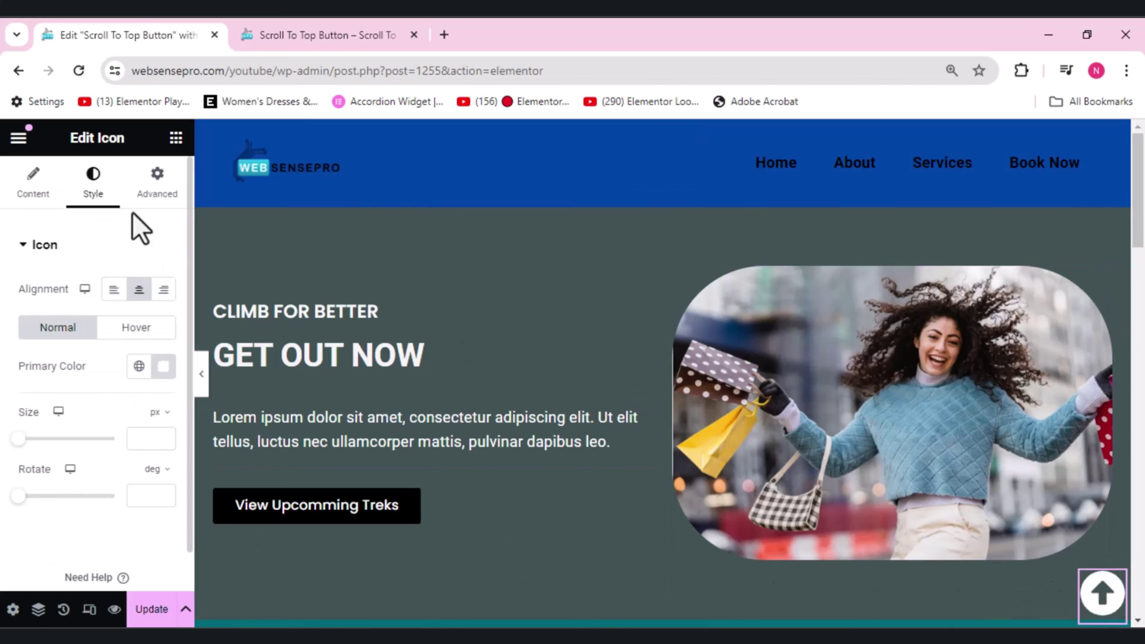
Enter '#scrollup' as the icon's Link and update the page
{"action": "left_click", "coordinate": [33, 179]}
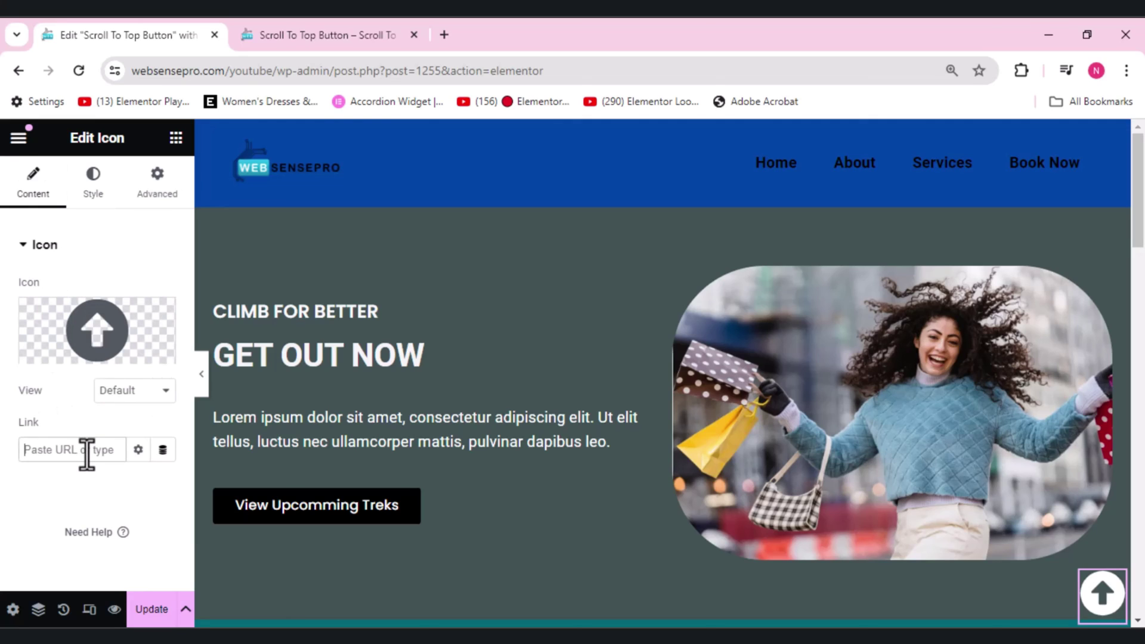
{"action": "type", "text": "#"}
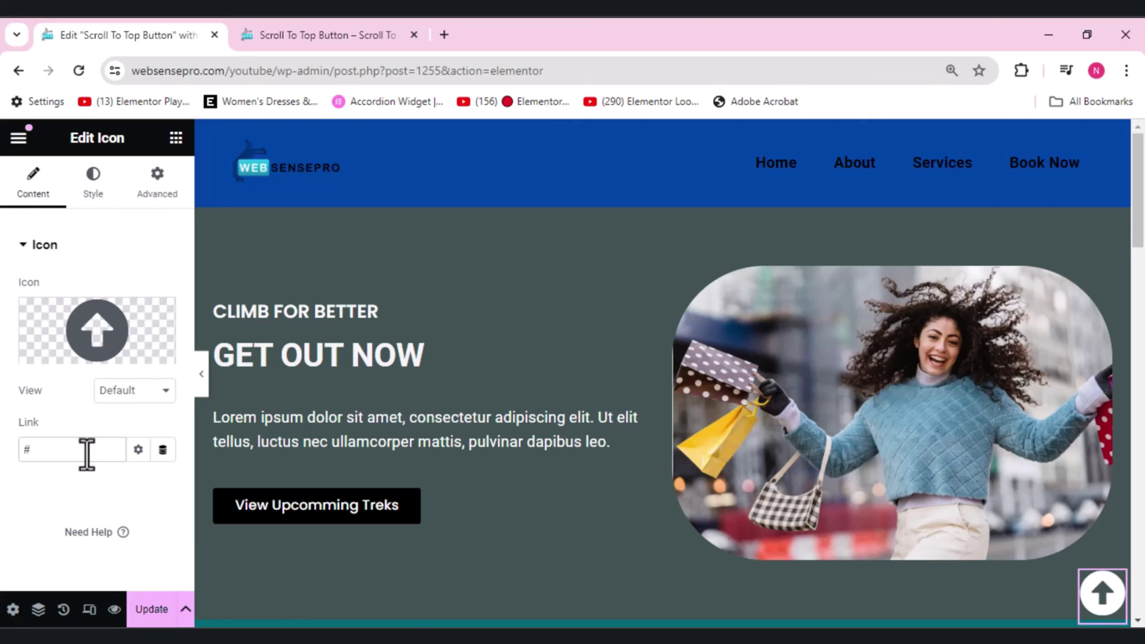
{"action": "type", "text": "scrollup"}
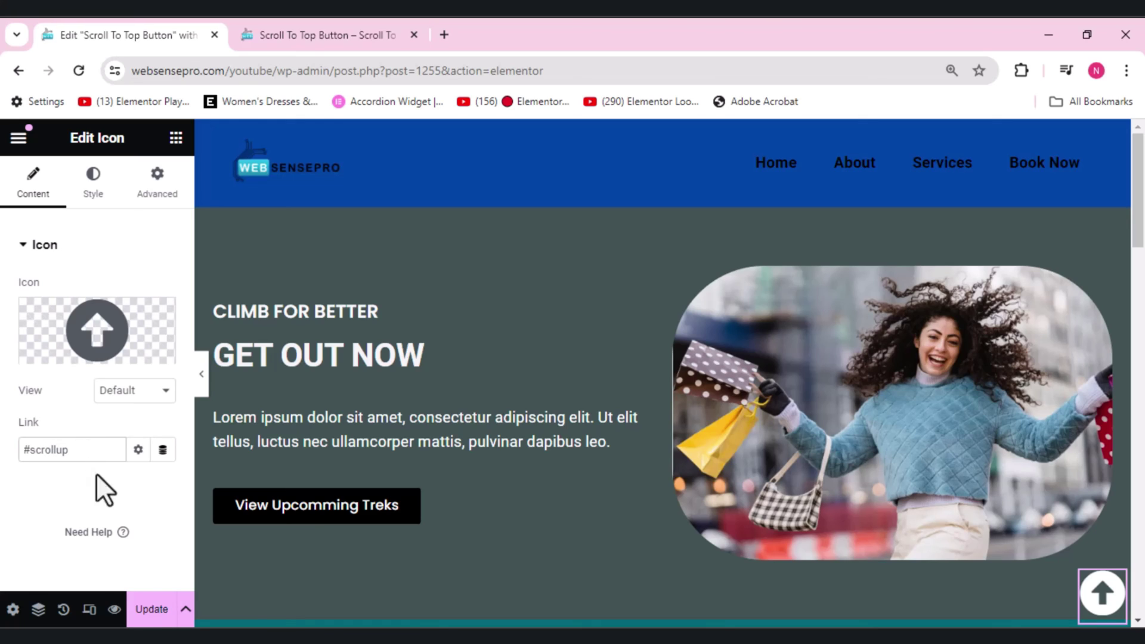
{"action": "left_click", "coordinate": [157, 611]}
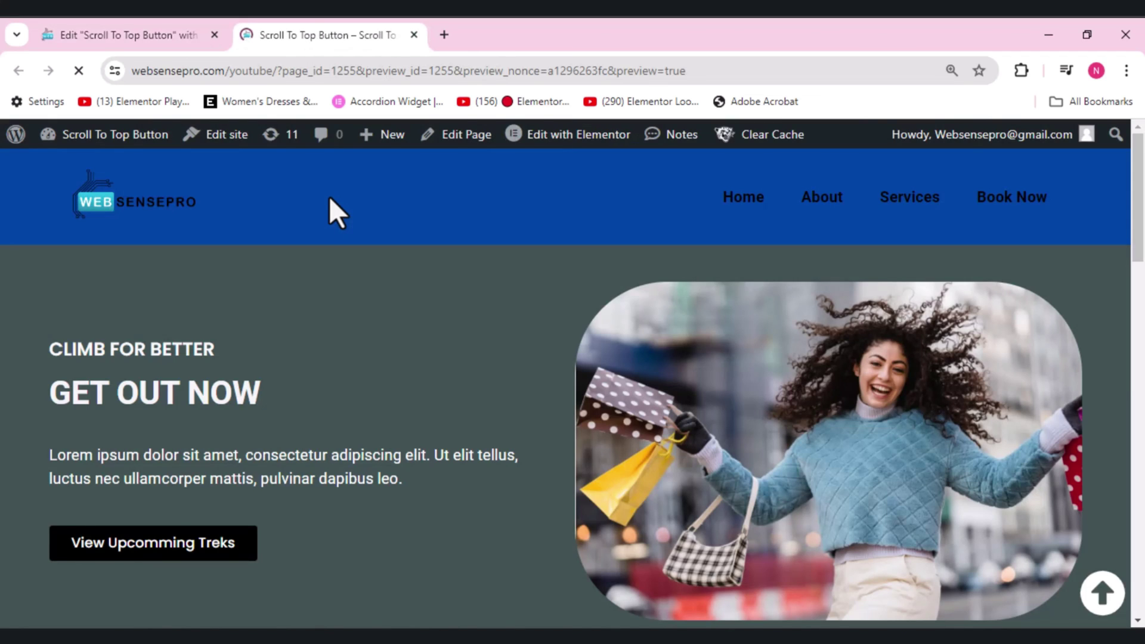
Scroll the preview to the footer and click the up-arrow repeatedly, confirming it jumps to the header
{"action": "scroll", "coordinate": [329, 199], "scroll_direction": "down", "scroll_amount": 10}
{"action": "scroll", "coordinate": [330, 198], "scroll_direction": "down", "scroll_amount": 12}
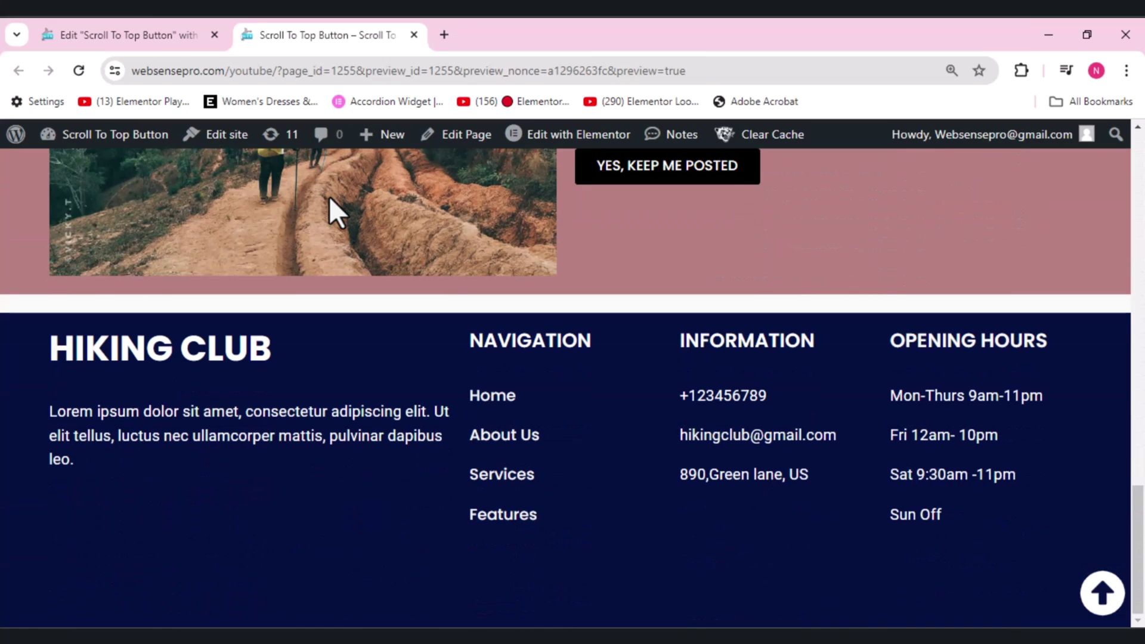
{"action": "left_click", "coordinate": [1102, 594]}
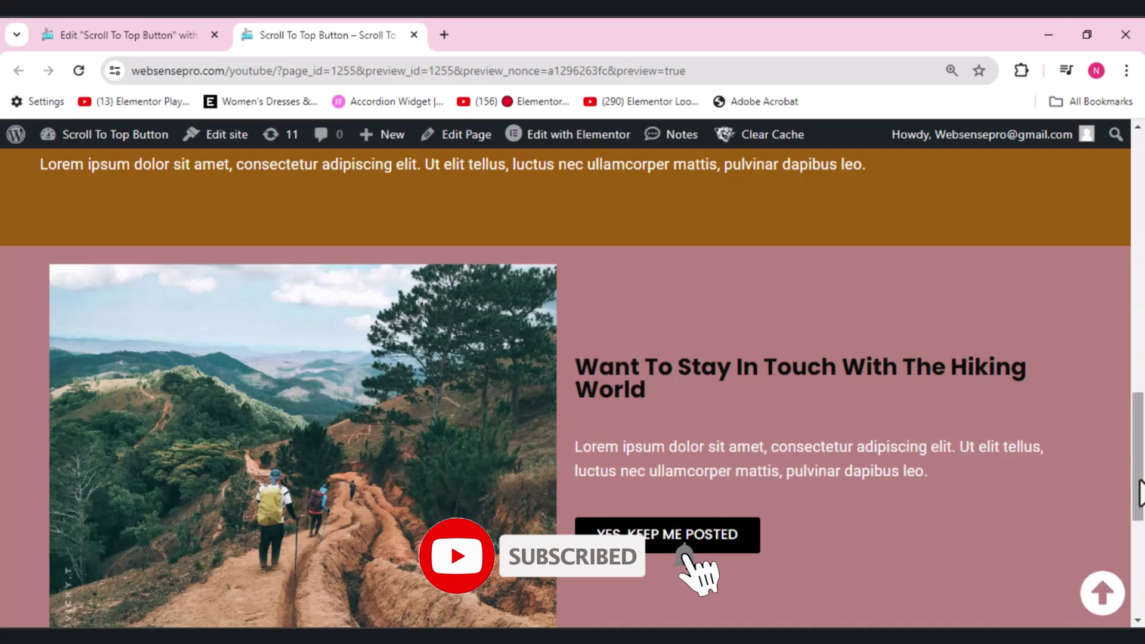
{"action": "scroll", "coordinate": [572, 387], "scroll_direction": "down", "scroll_amount": 5}
{"action": "left_click", "coordinate": [1102, 593]}
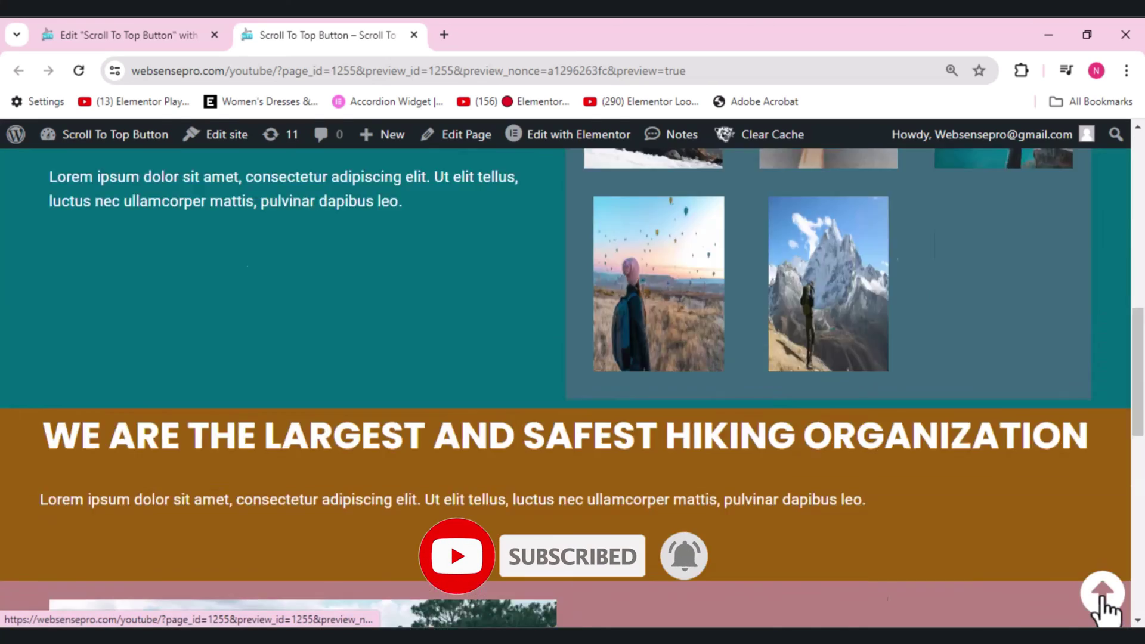
{"action": "left_click_drag", "start_coordinate": [1138, 251], "coordinate": [1141, 572]}
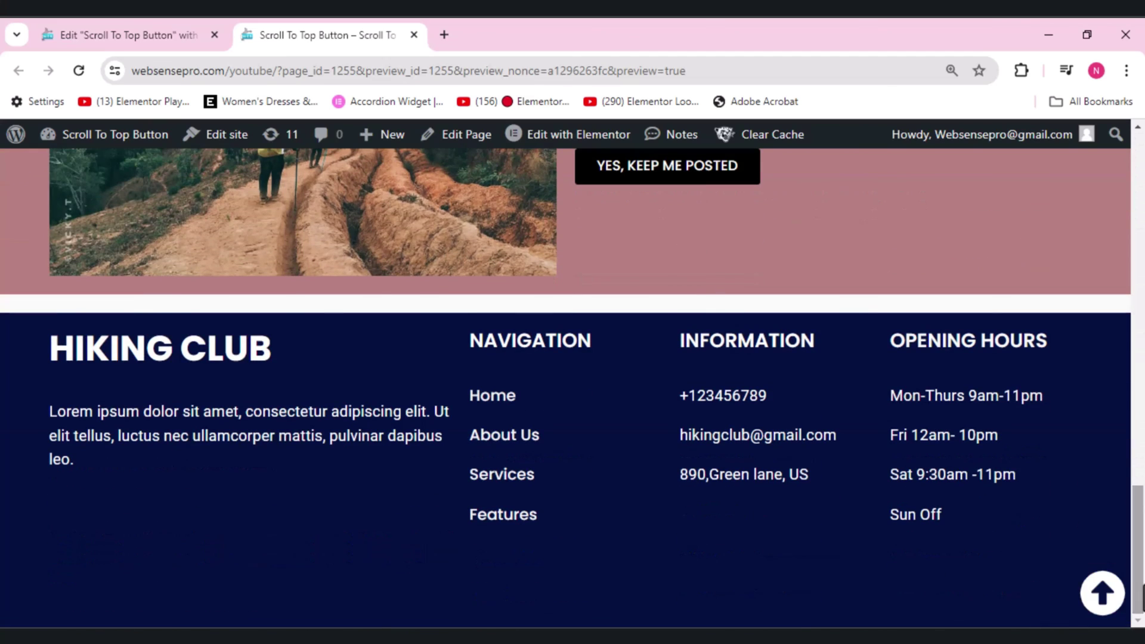
{"action": "left_click", "coordinate": [1102, 593]}
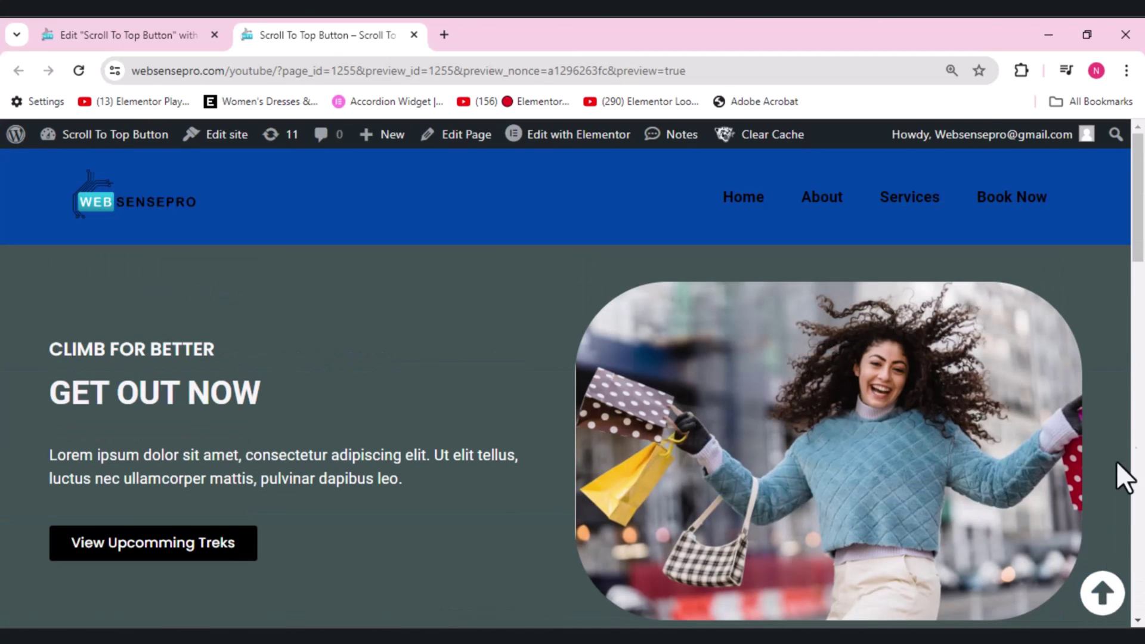